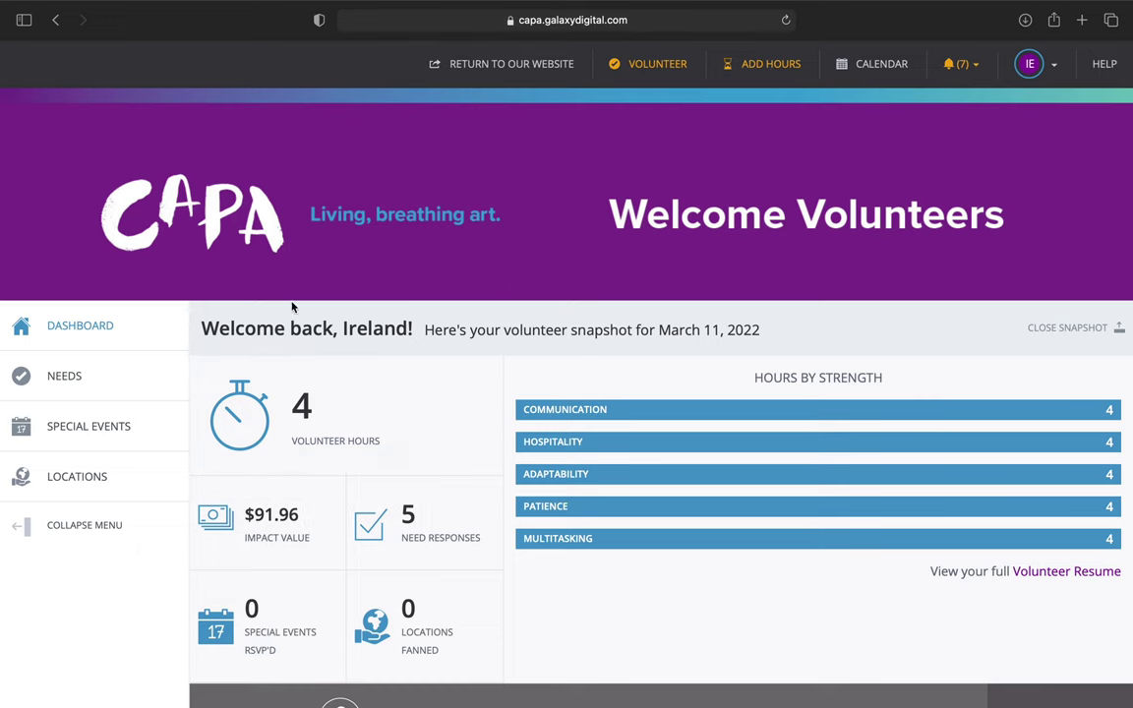
Open the IE avatar dropdown on the CAPA volunteer dashboard to show the profile options.
mouse_move(442, 385)
click(1044, 71)
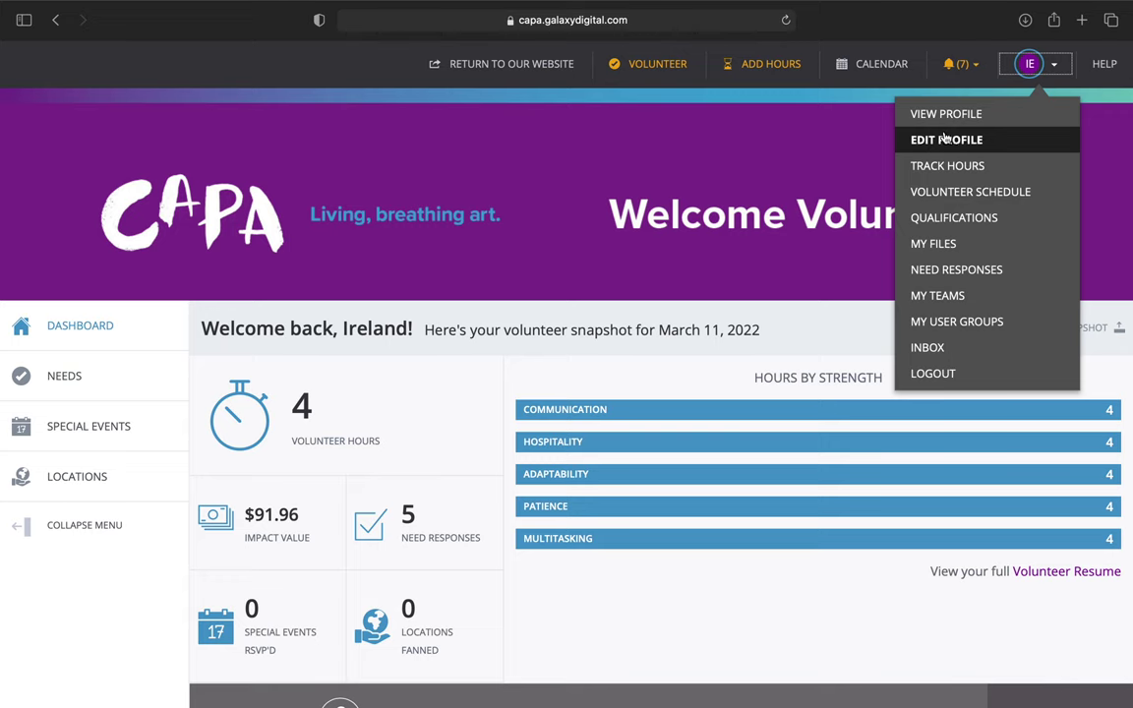
Choose Edit Profile from the avatar menu.
click(957, 145)
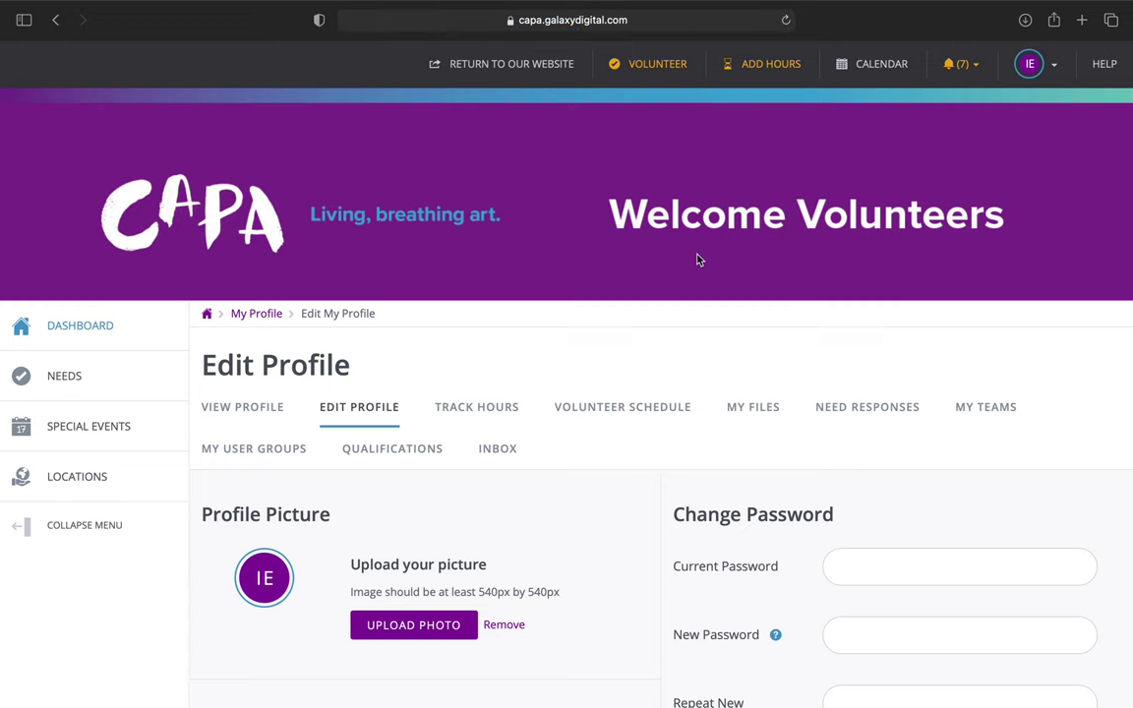
scroll(620, 346, down, 2)
scroll(621, 346, down, 2)
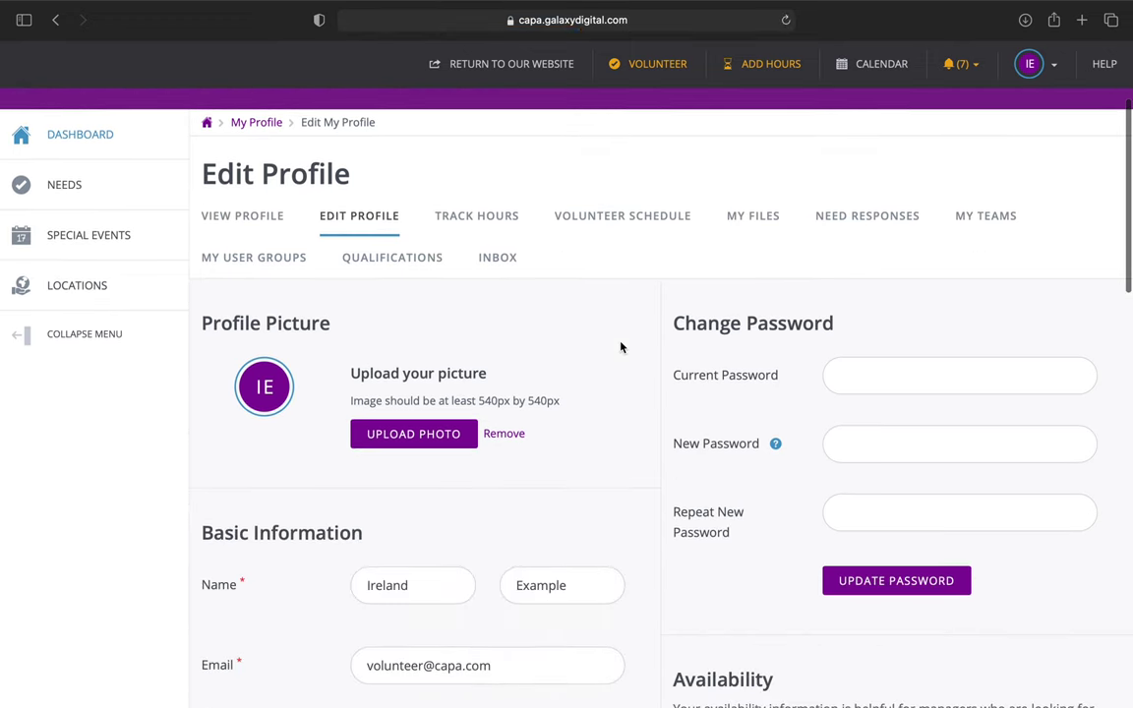
scroll(621, 346, up, 3)
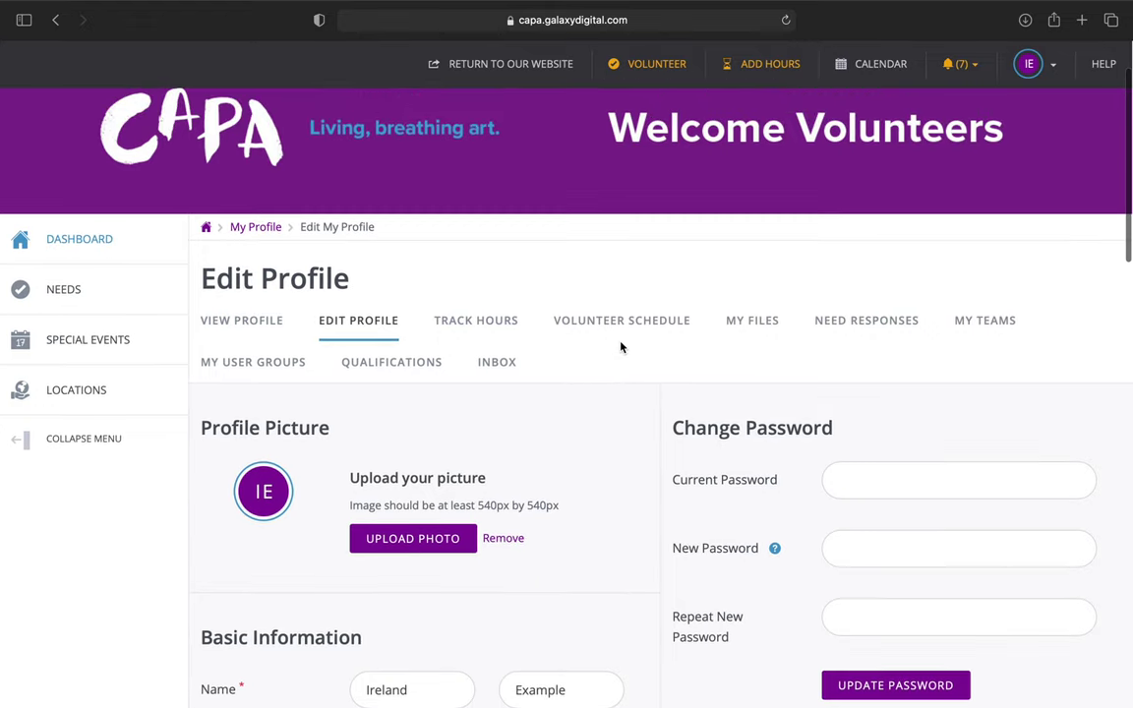
scroll(620, 346, down, 6)
scroll(621, 347, down, 4)
scroll(621, 346, up, 7)
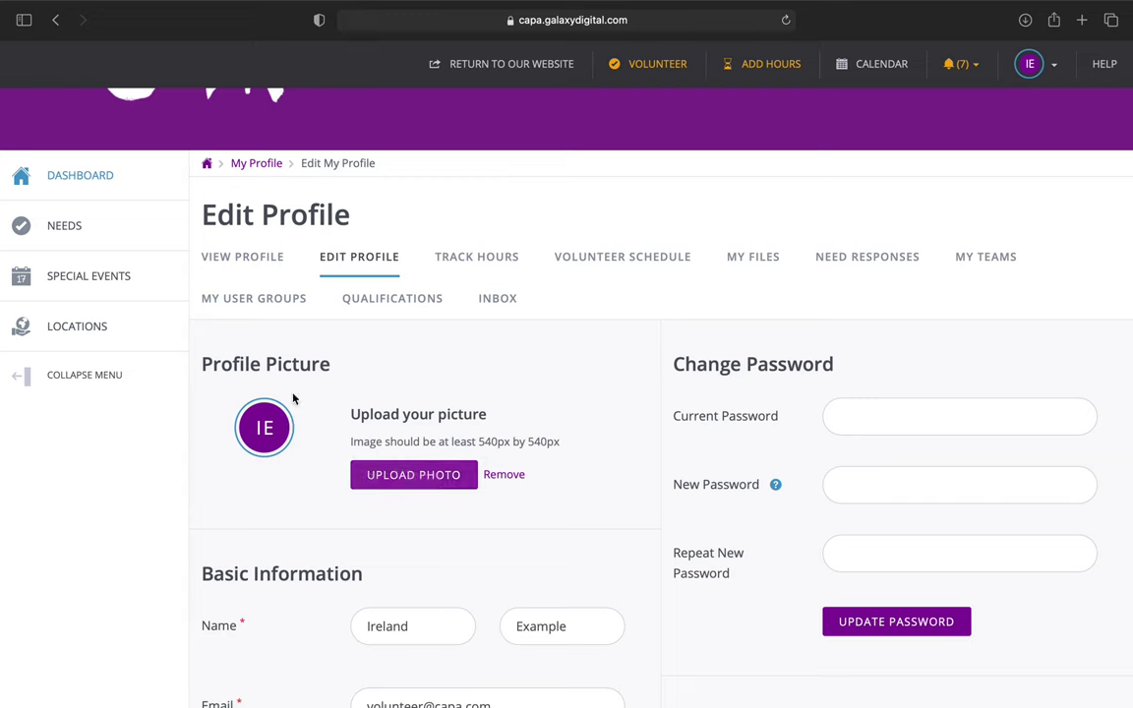
click(440, 471)
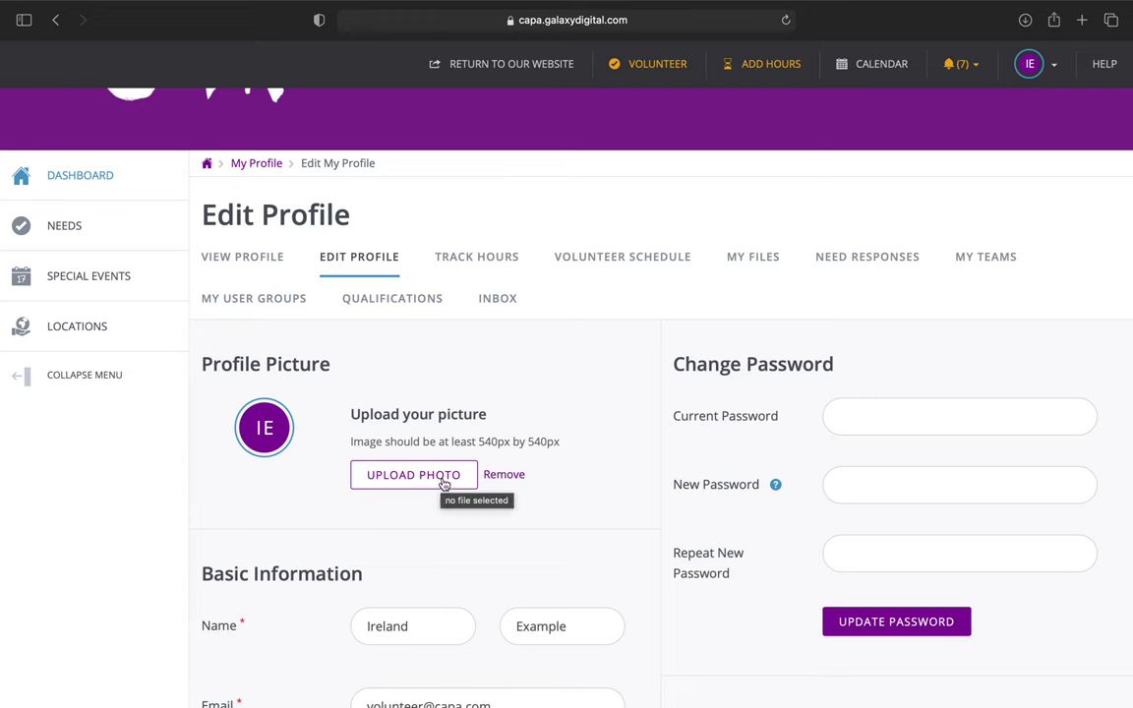
click(445, 476)
scroll(514, 411, down, 1)
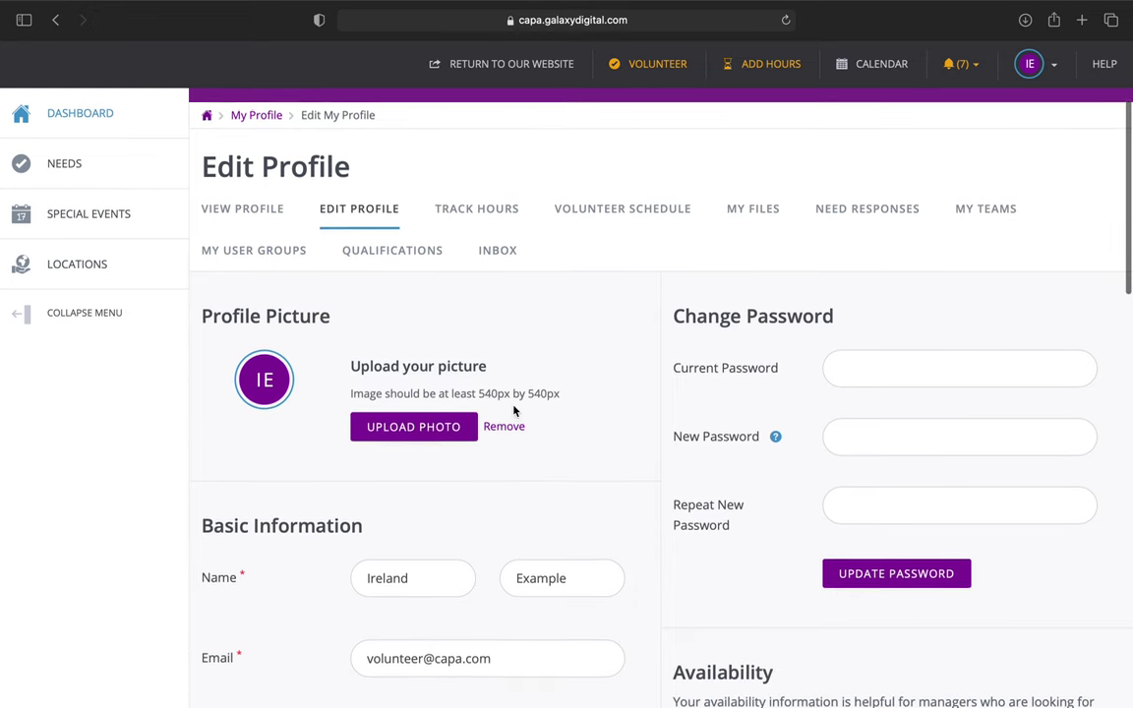
scroll(514, 411, down, 1)
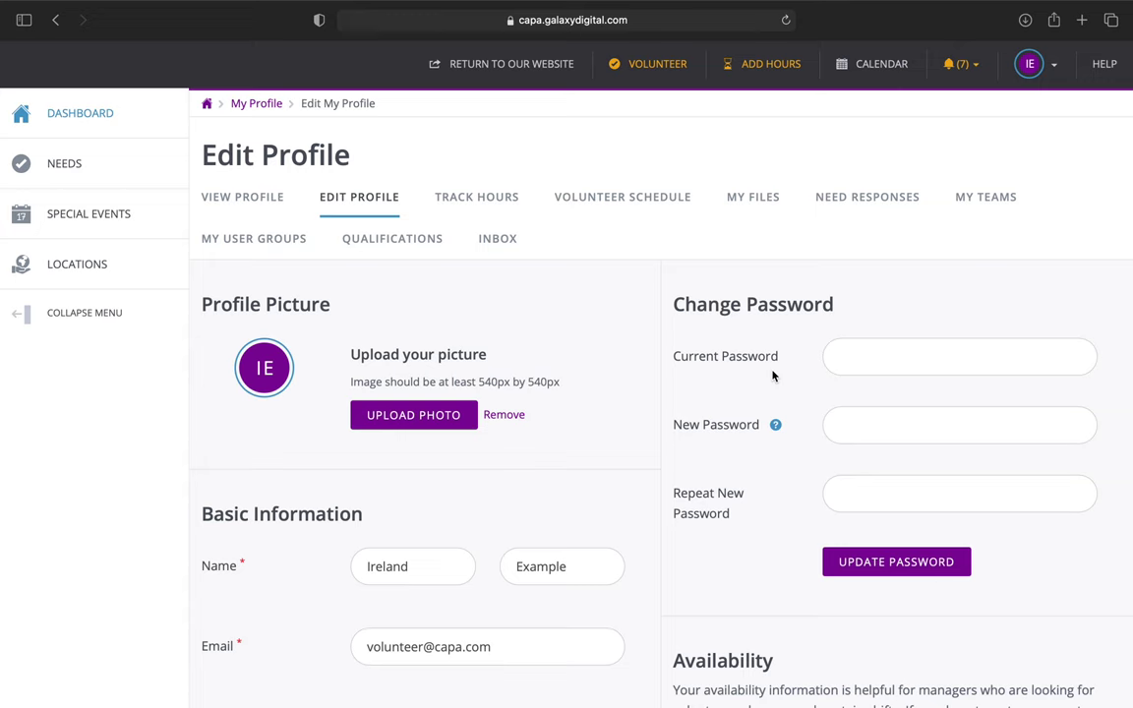
click(850, 358)
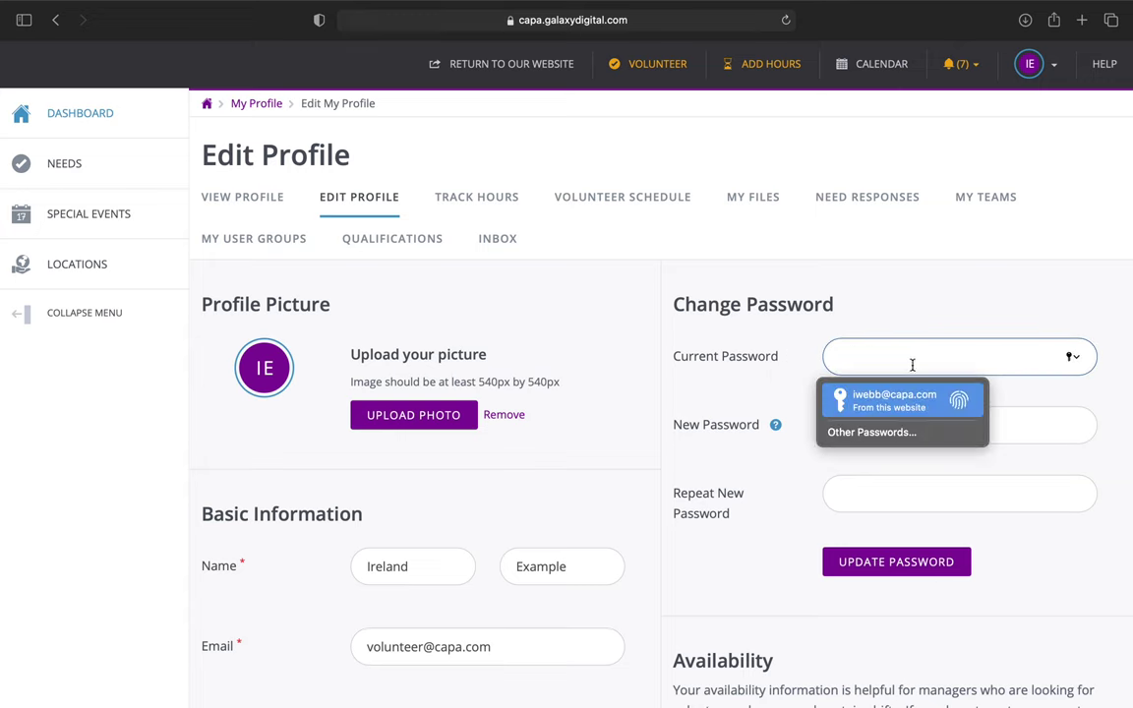
click(913, 318)
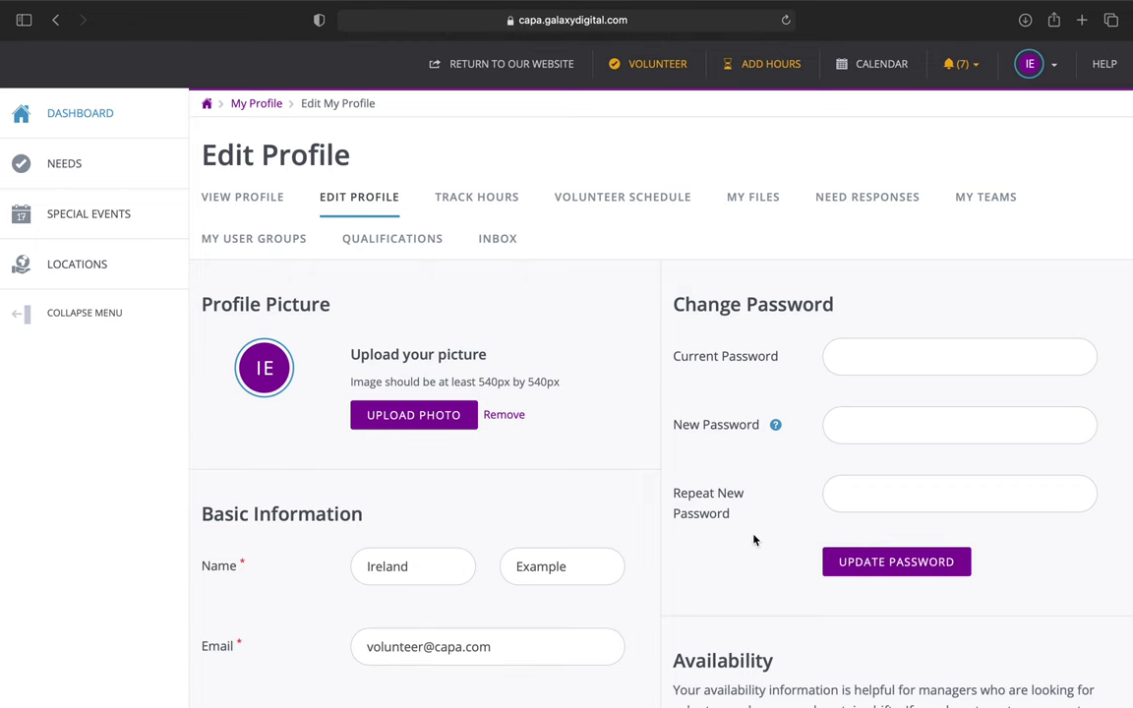
scroll(755, 539, down, 1)
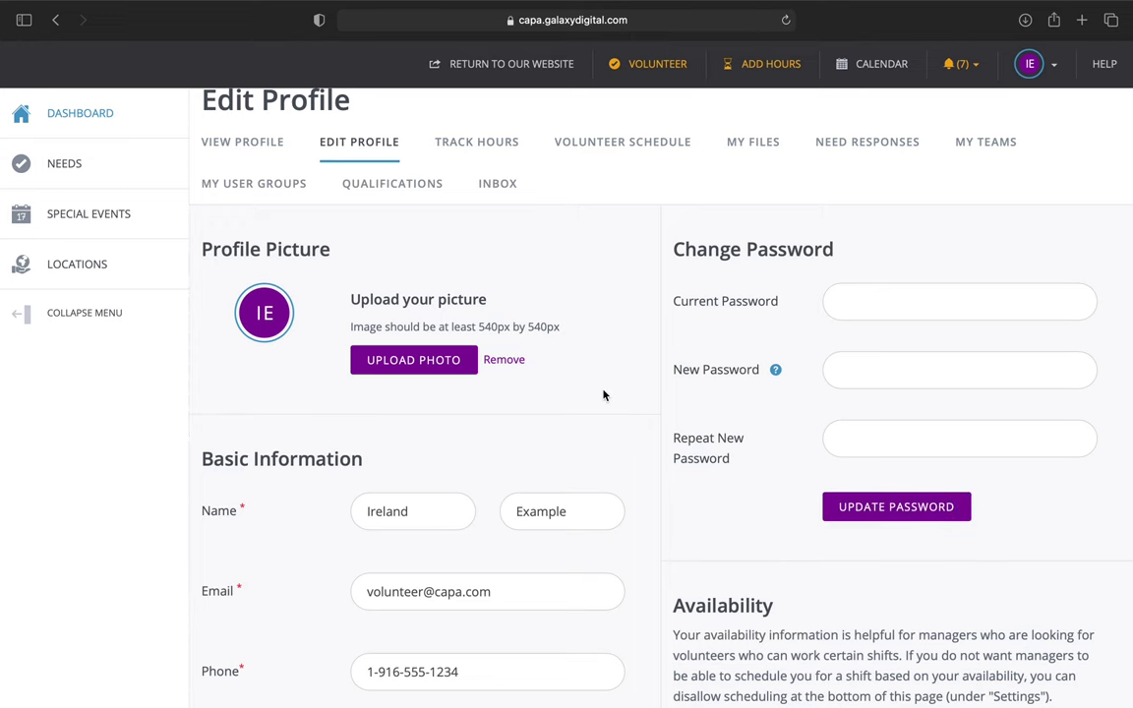
scroll(604, 395, down, 4)
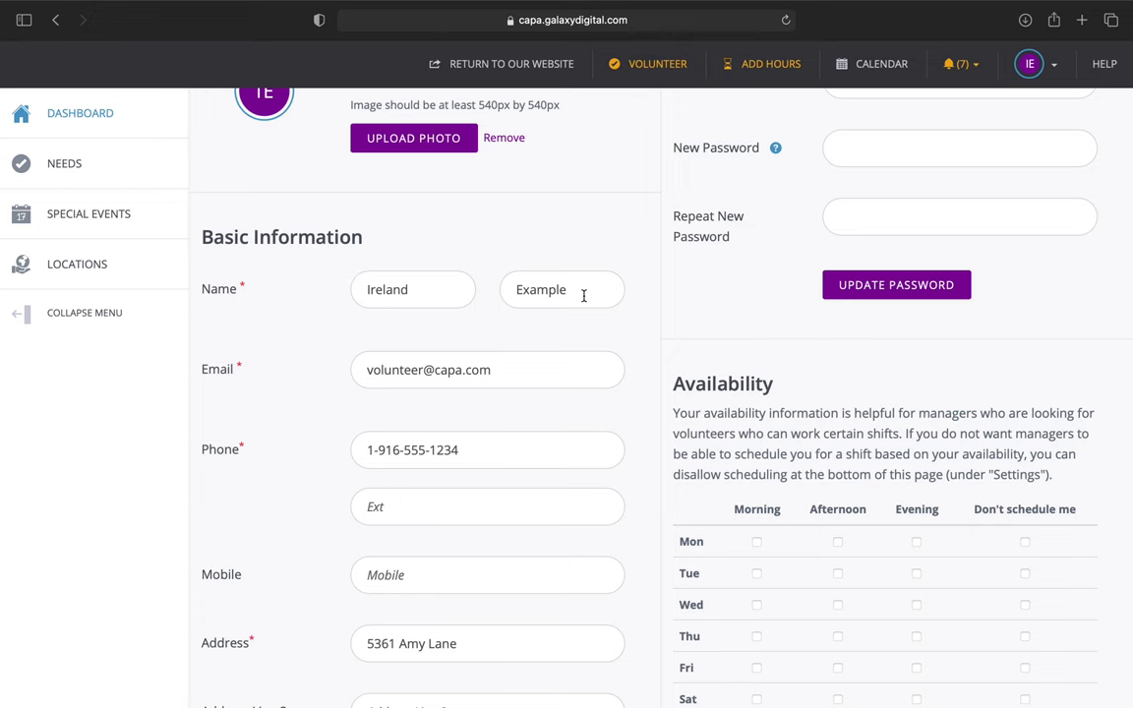
scroll(544, 350, down, 2)
scroll(544, 349, down, 4)
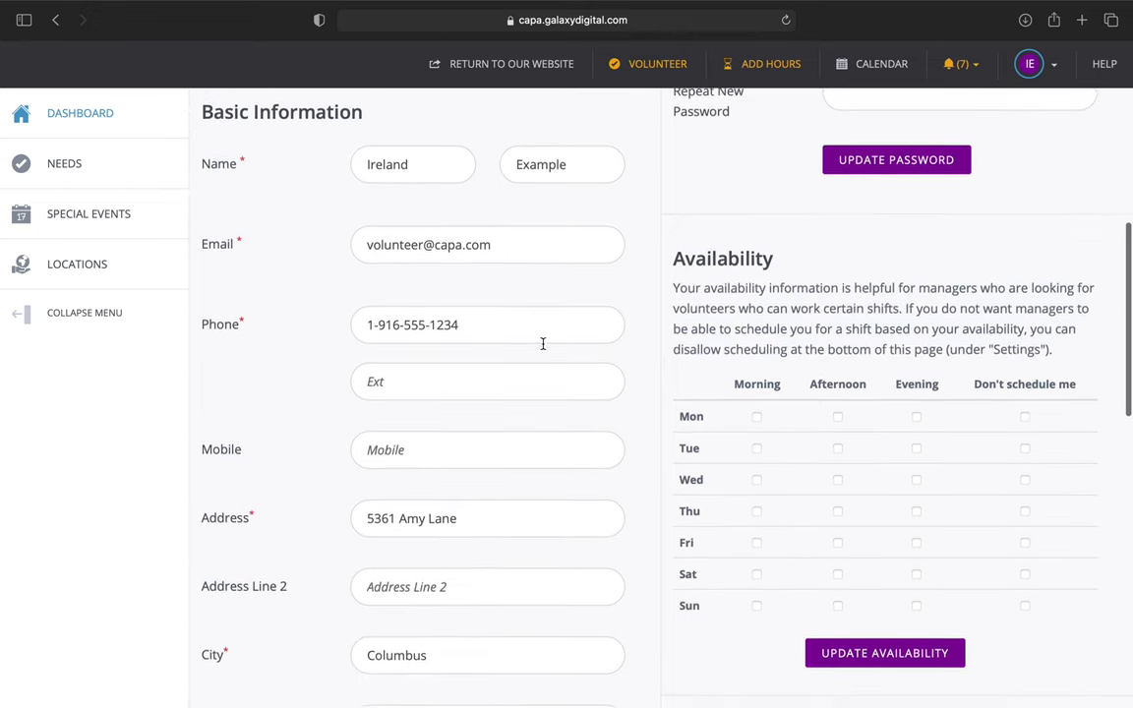
scroll(544, 350, up, 2)
scroll(544, 349, down, 7)
scroll(541, 346, up, 15)
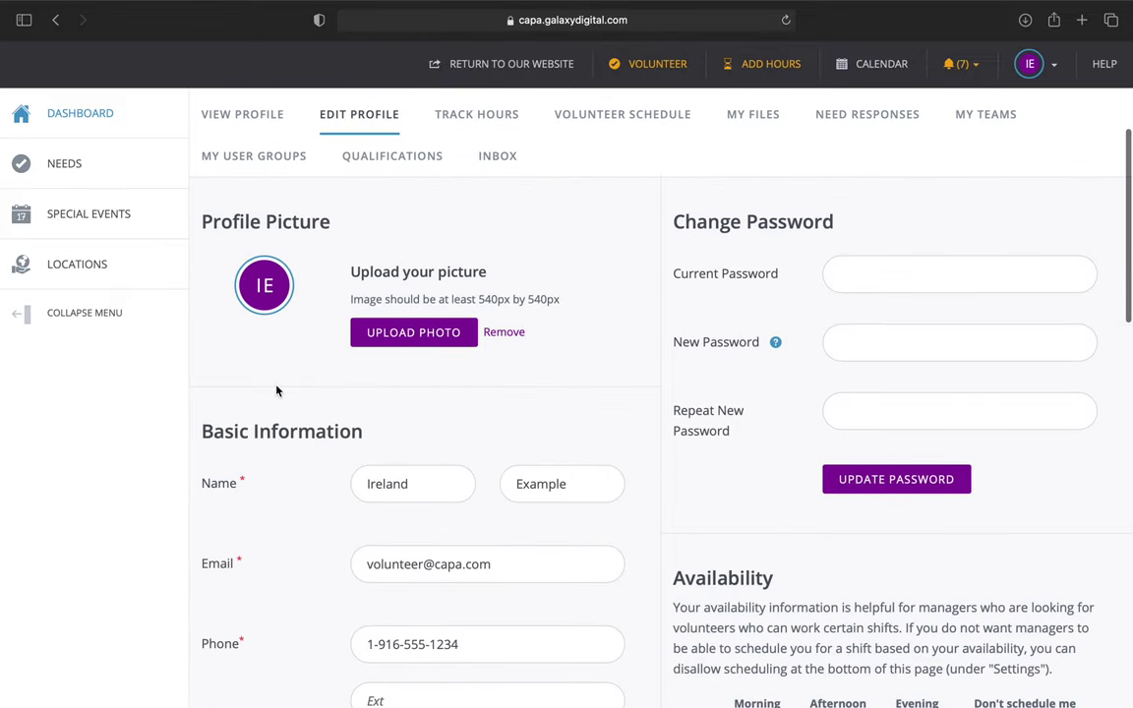
scroll(278, 389, down, 10)
scroll(539, 218, up, 4)
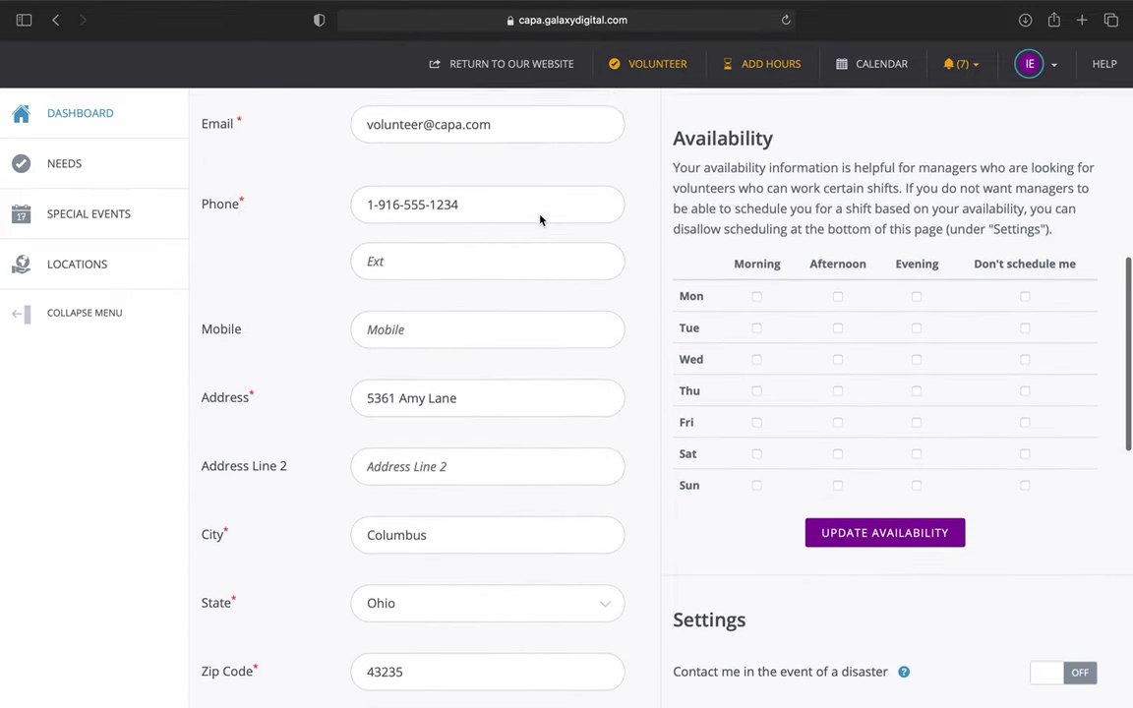
scroll(515, 321, up, 5)
scroll(515, 321, down, 20)
scroll(515, 321, down, 5)
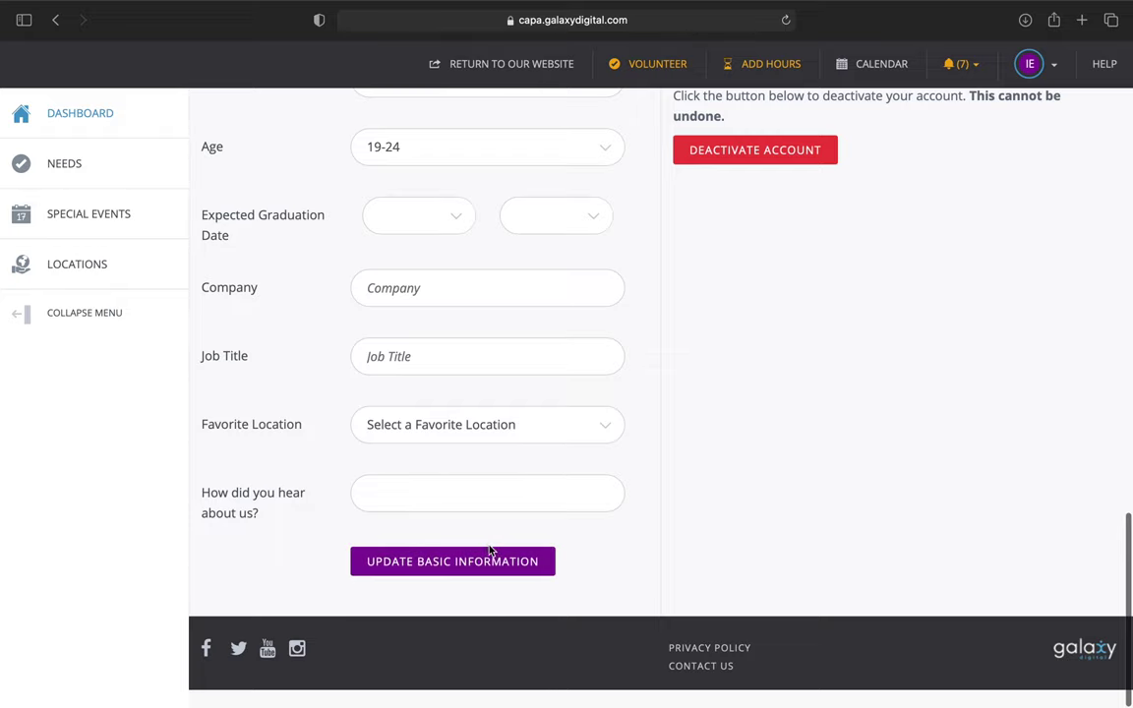
scroll(443, 498, up, 8)
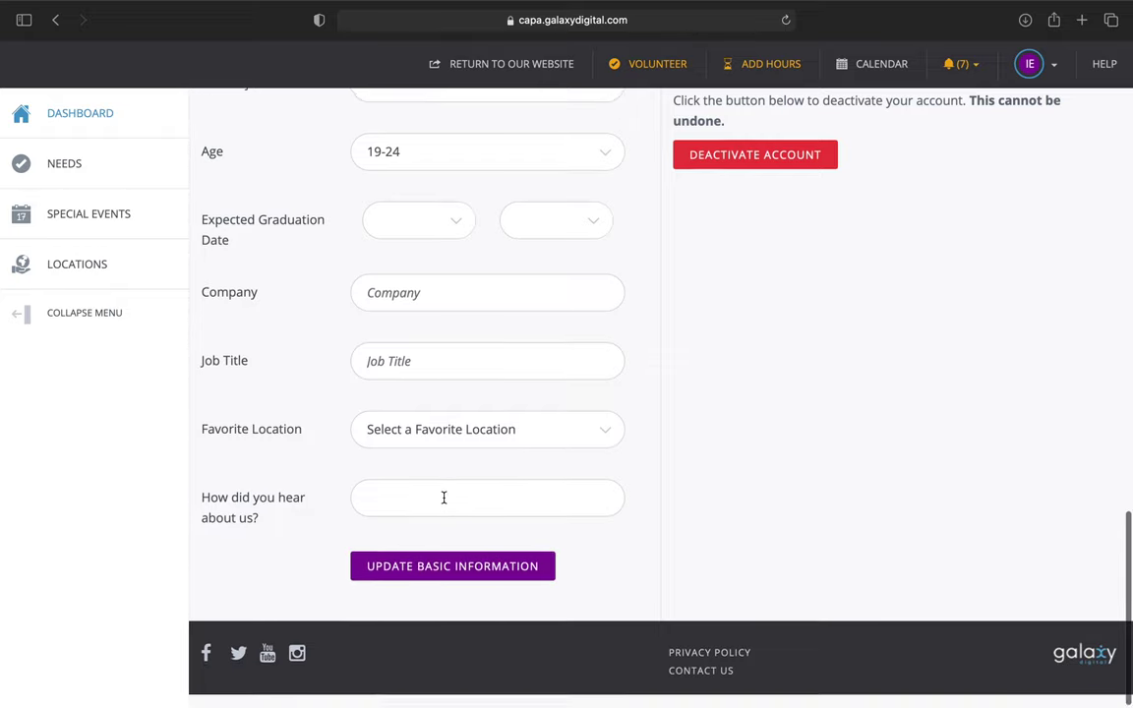
scroll(444, 498, up, 3)
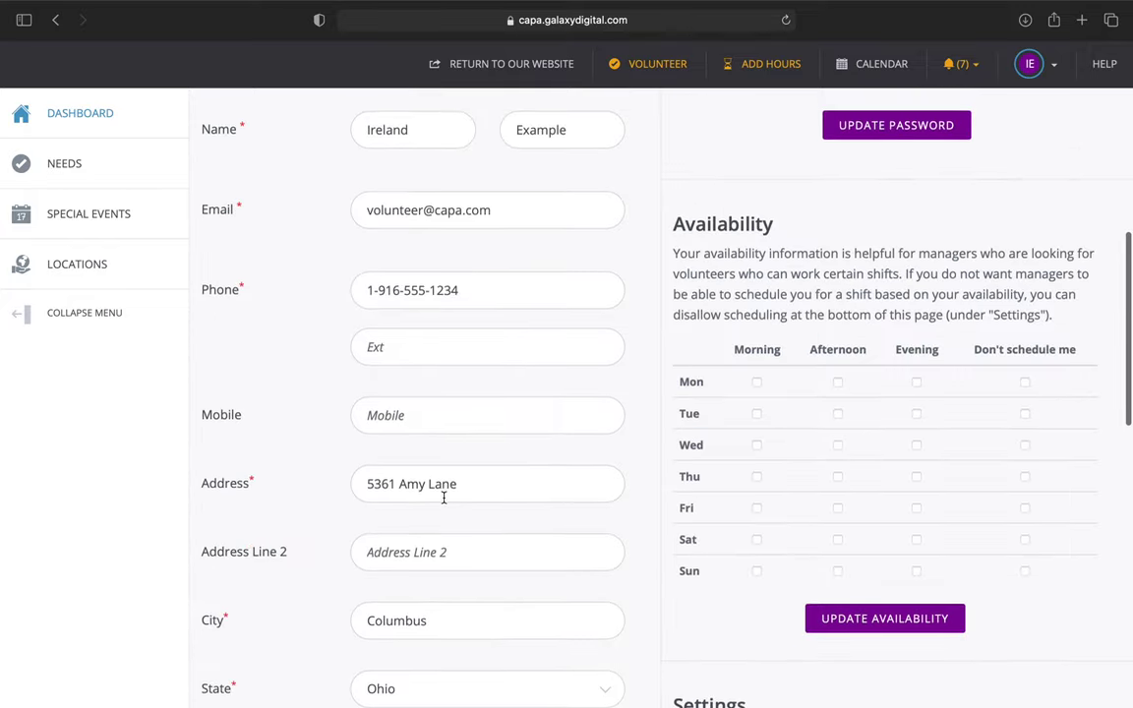
Replace the street address and zip code with the new values, then save with Update Basic Information.
drag(458, 485, 313, 485)
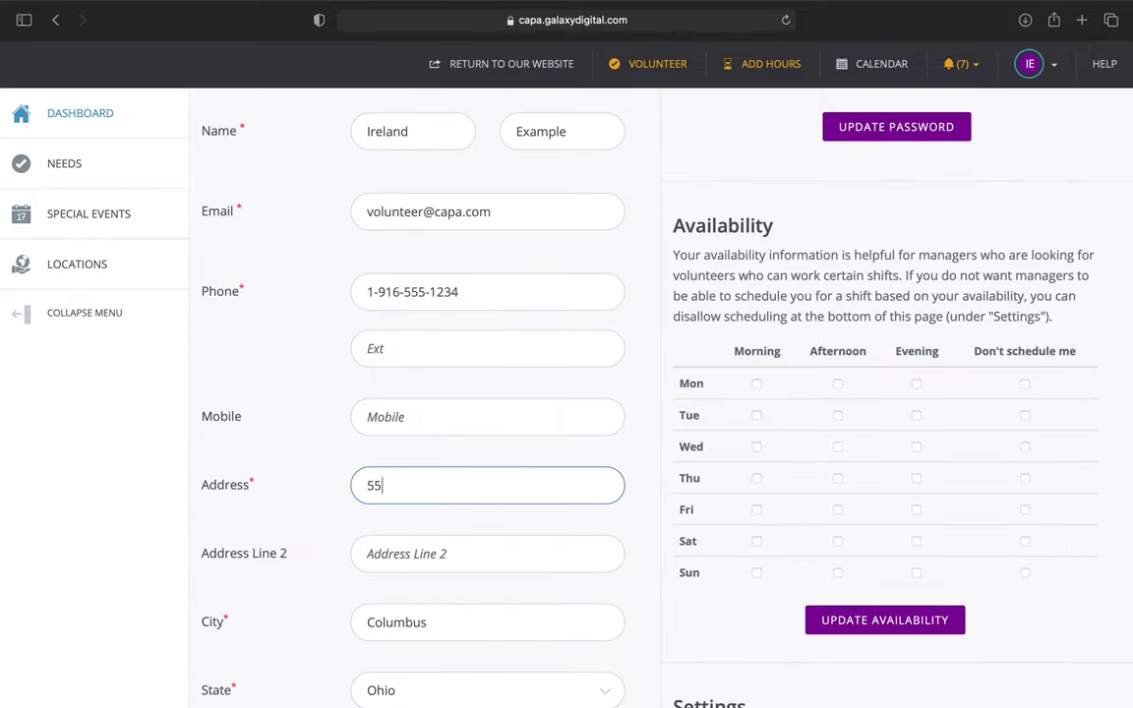
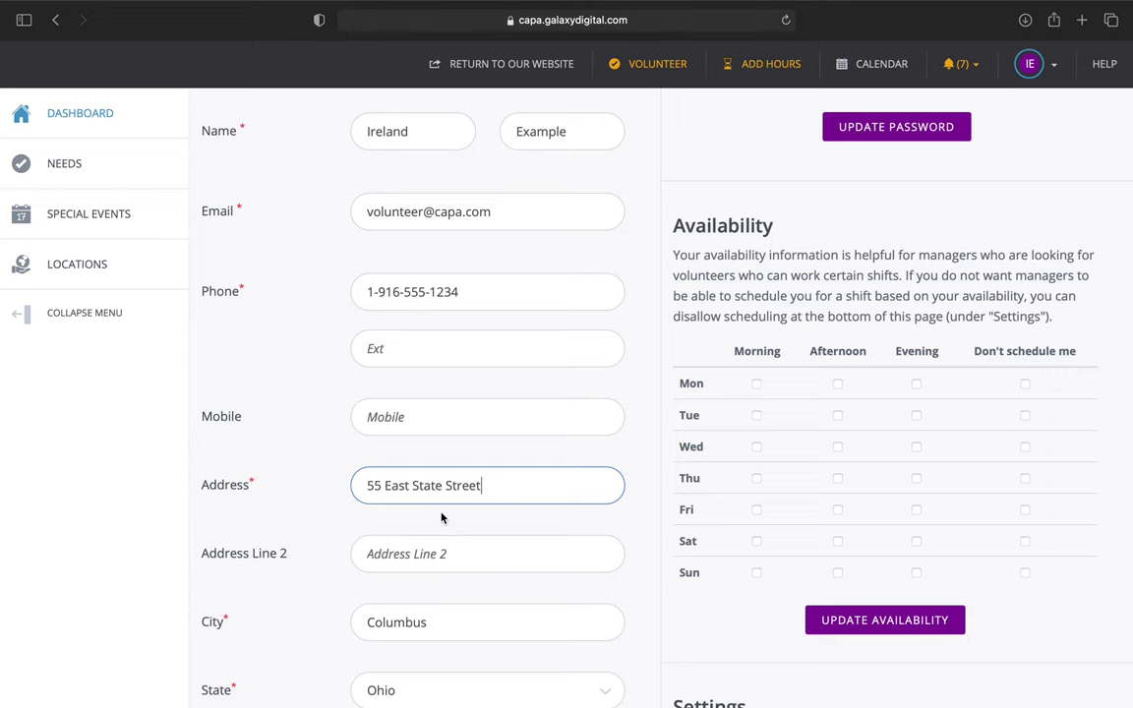
scroll(496, 498, down, 5)
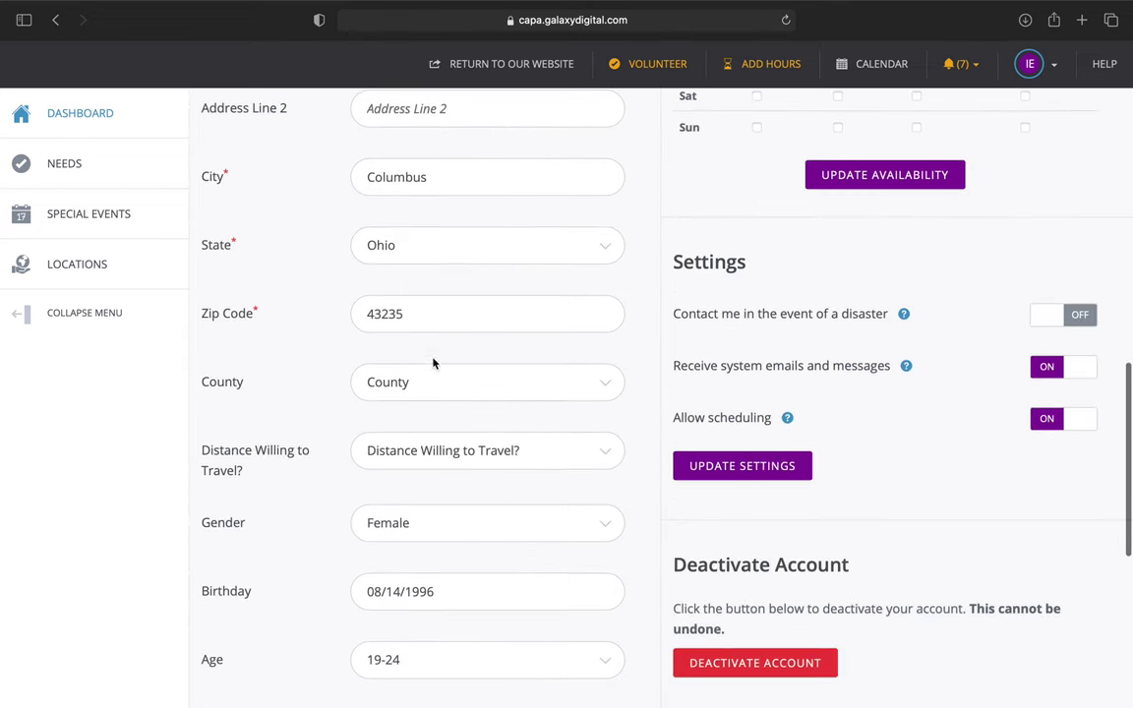
drag(404, 314, 327, 313)
text(432)
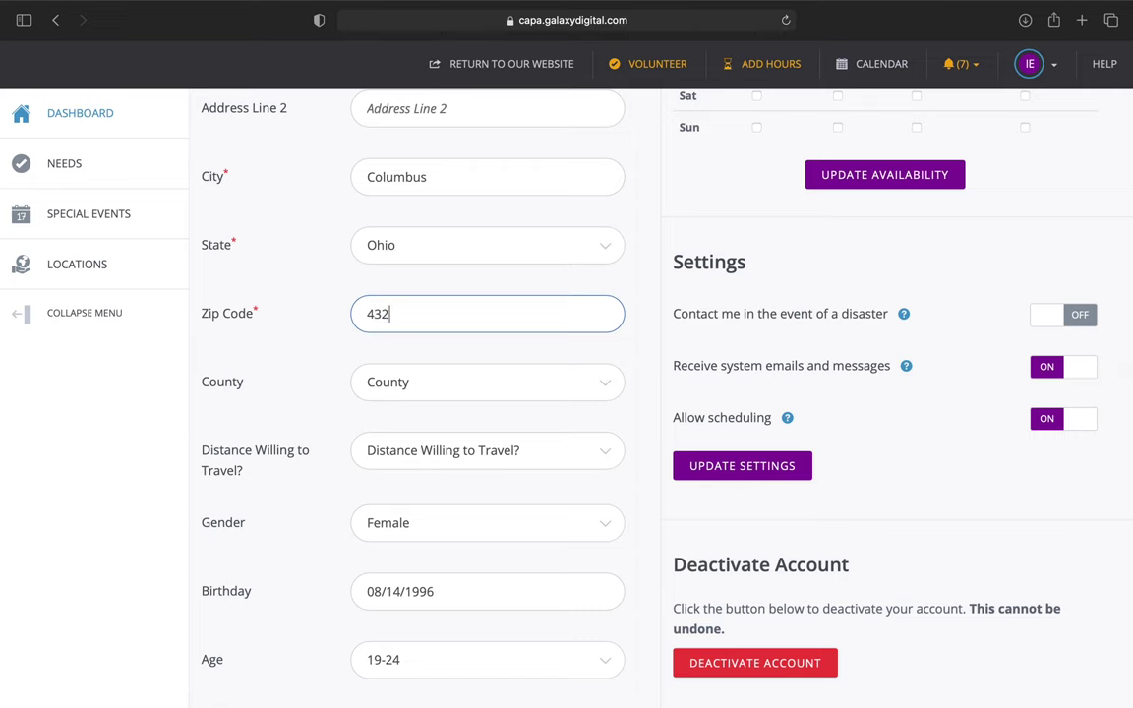
text(15)
scroll(407, 351, down, 6)
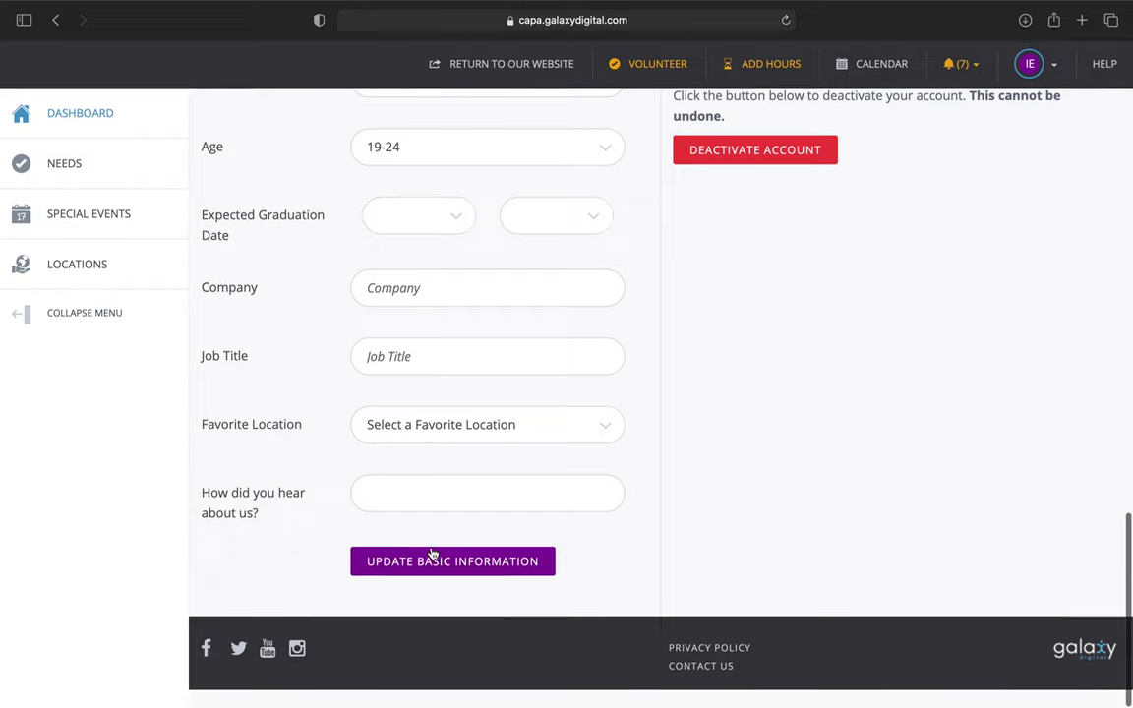
click(443, 569)
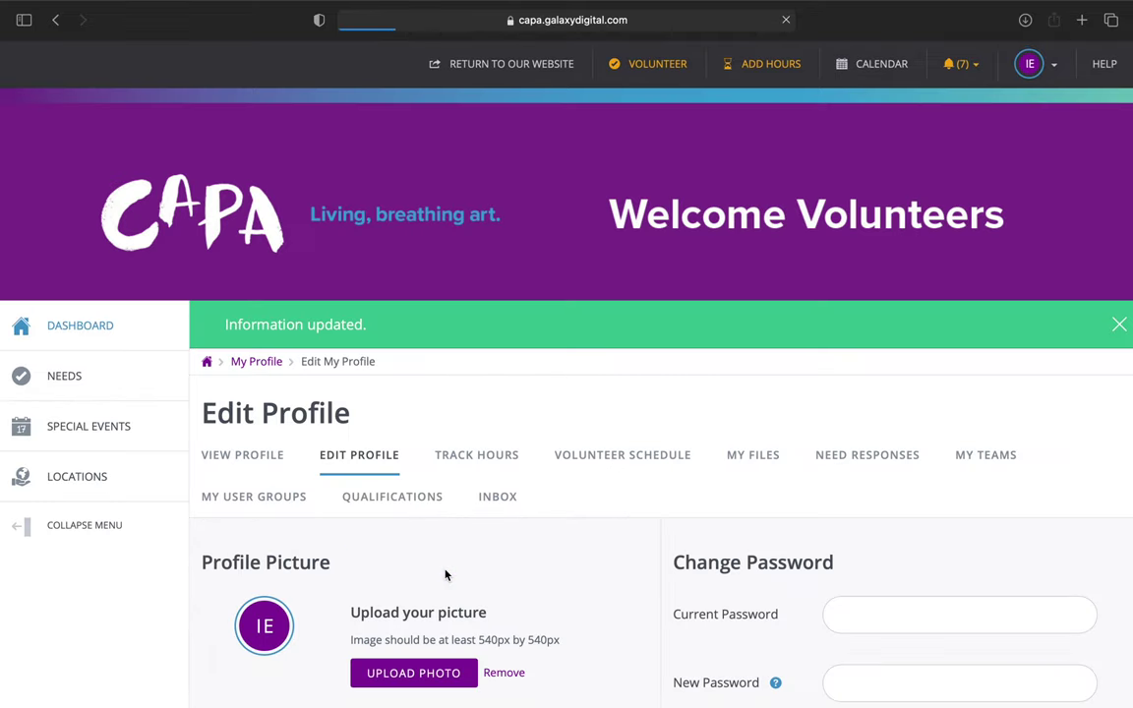
scroll(446, 575, down, 4)
scroll(446, 576, down, 4)
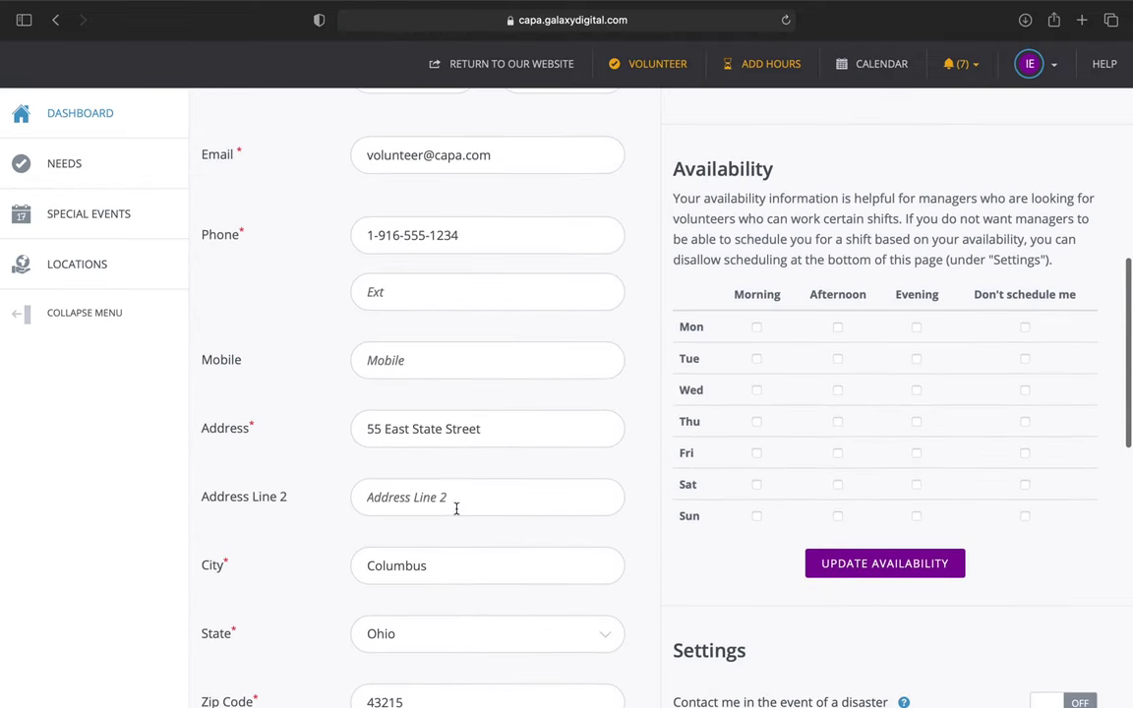
scroll(415, 445, up, 1)
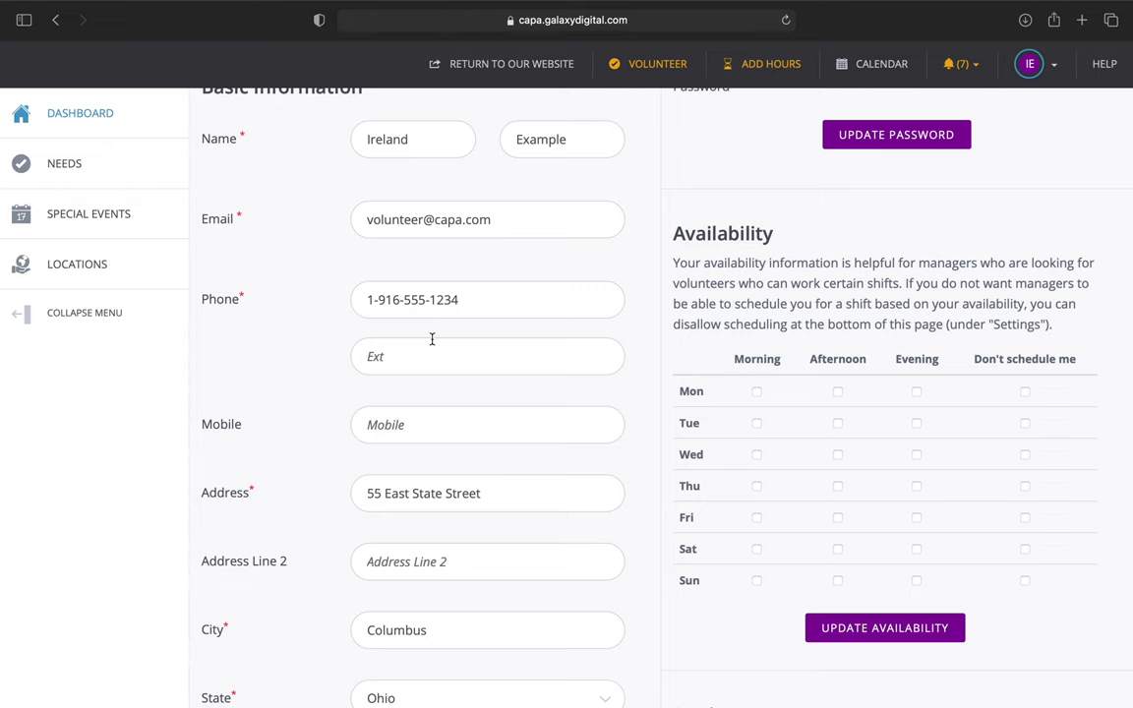
scroll(432, 339, down, 1)
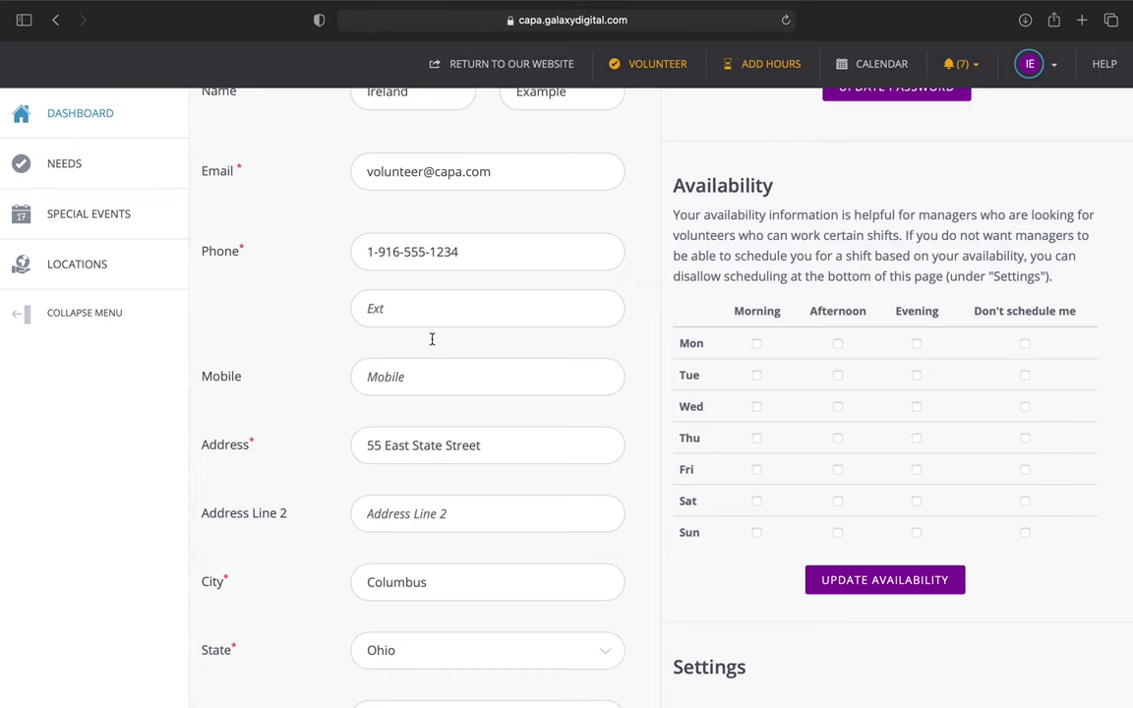
scroll(432, 340, up, 2)
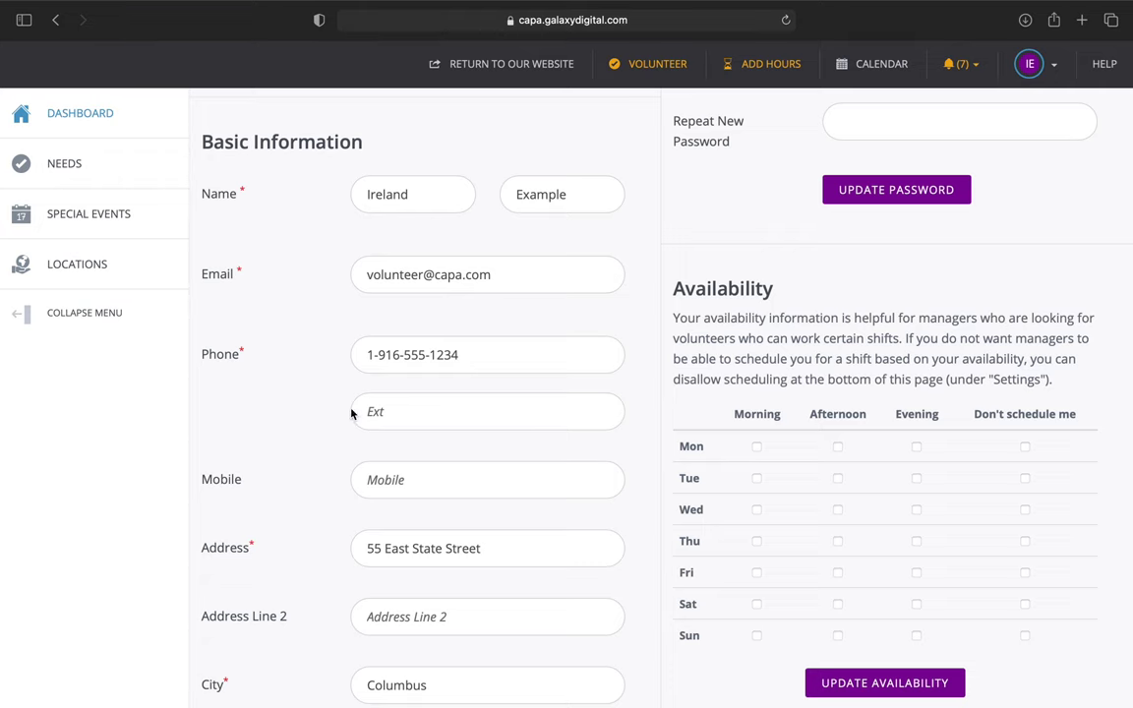
scroll(486, 434, down, 5)
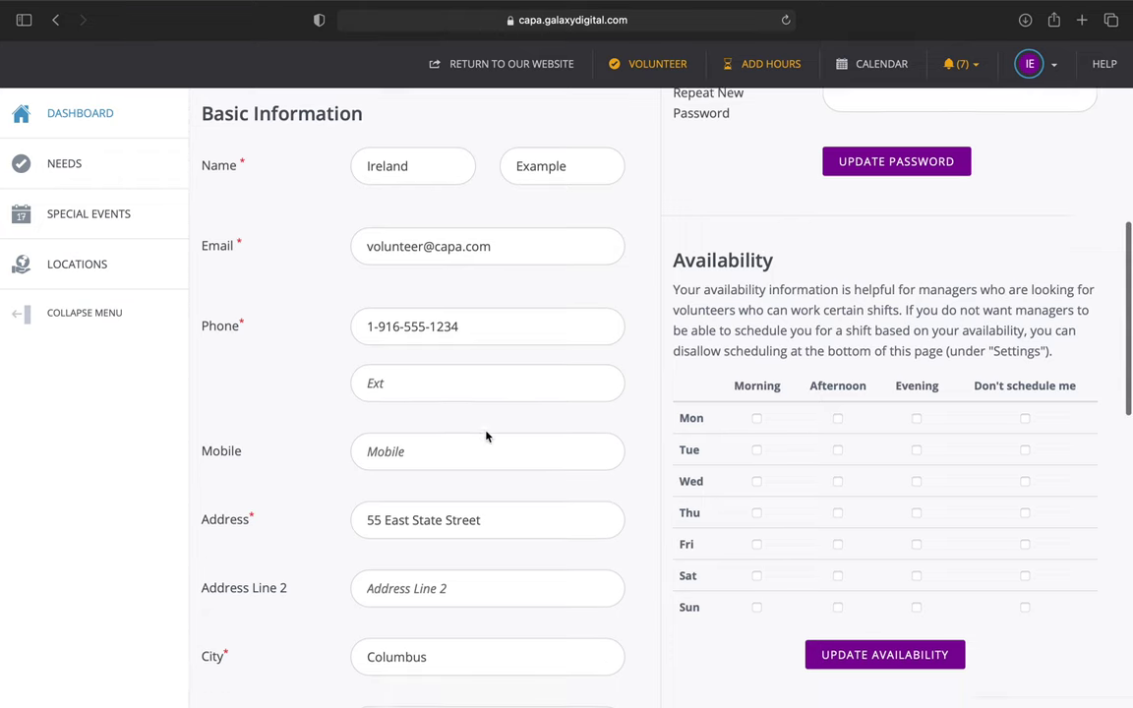
scroll(487, 413, down, 2)
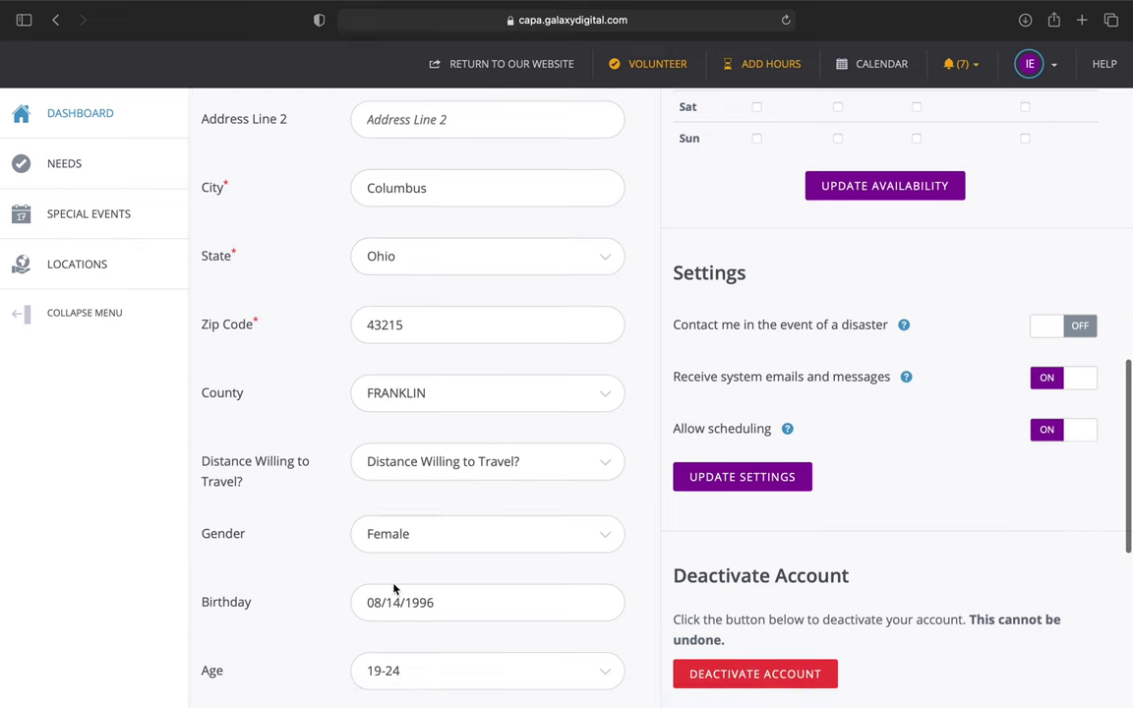
scroll(396, 589, down, 2)
scroll(412, 663, down, 5)
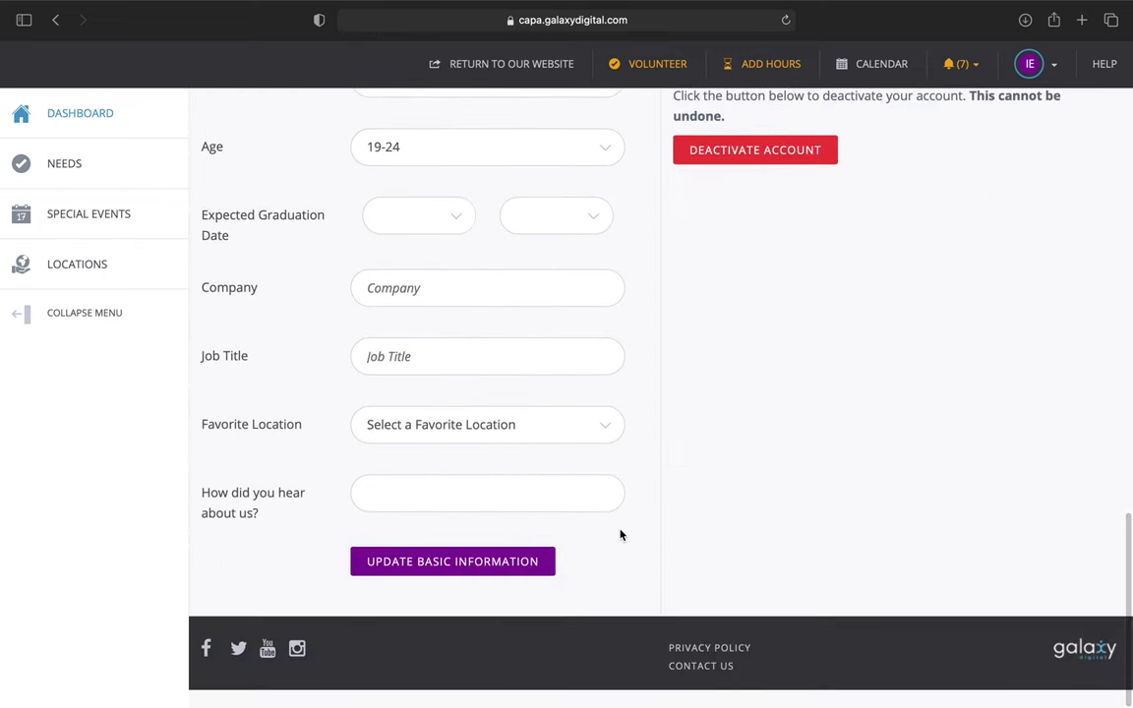
scroll(620, 534, up, 6)
scroll(620, 535, up, 8)
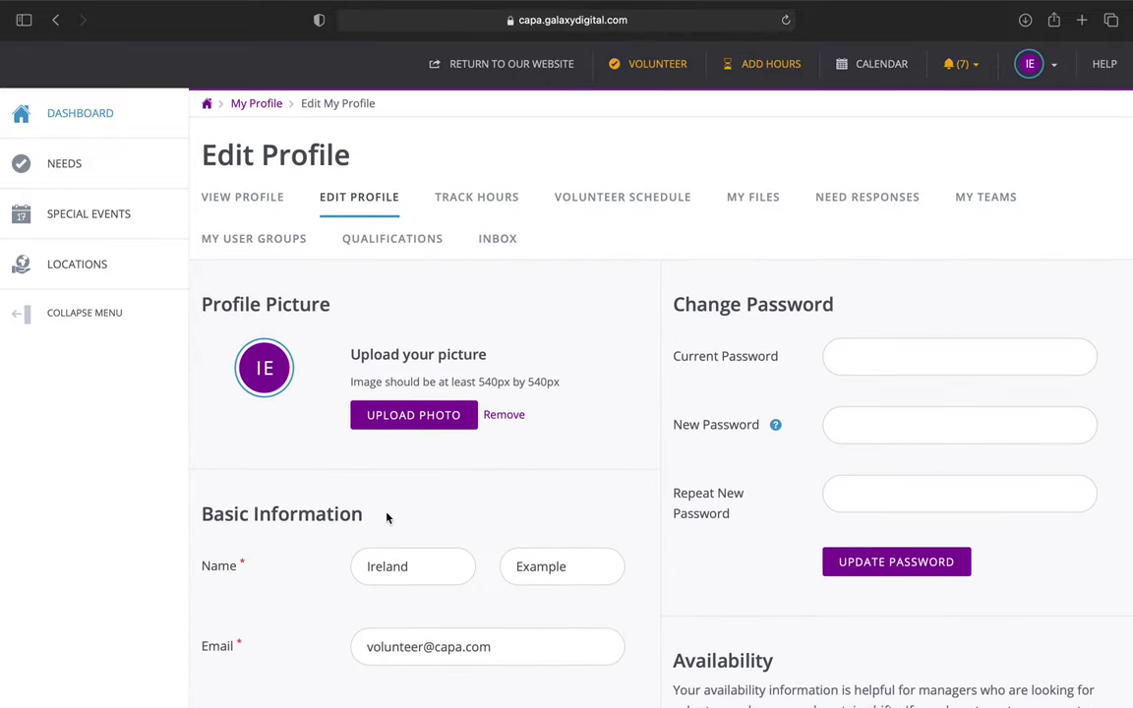
scroll(663, 536, down, 3)
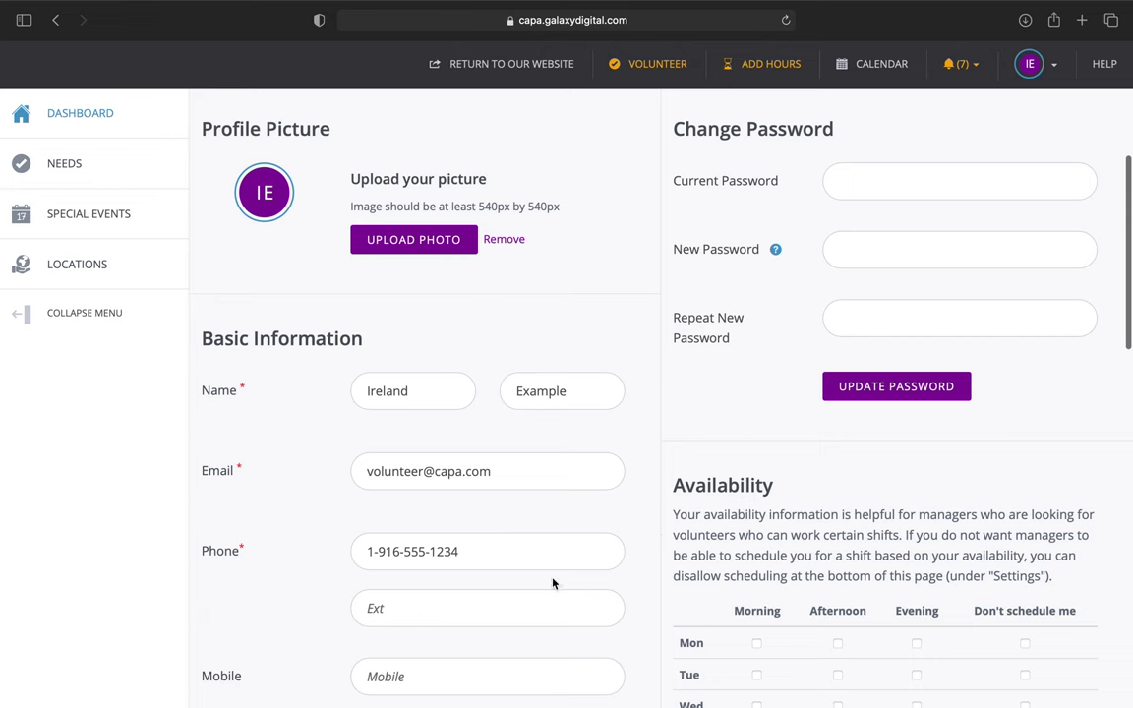
scroll(645, 575, down, 5)
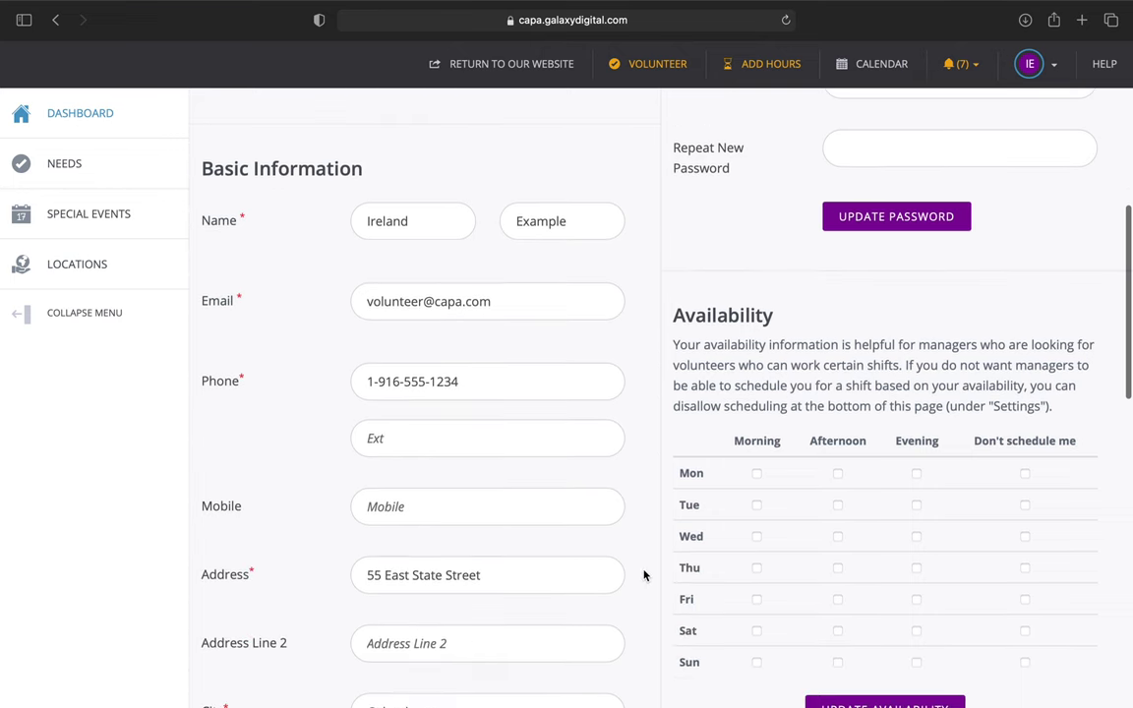
scroll(644, 576, down, 2)
scroll(645, 575, up, 1)
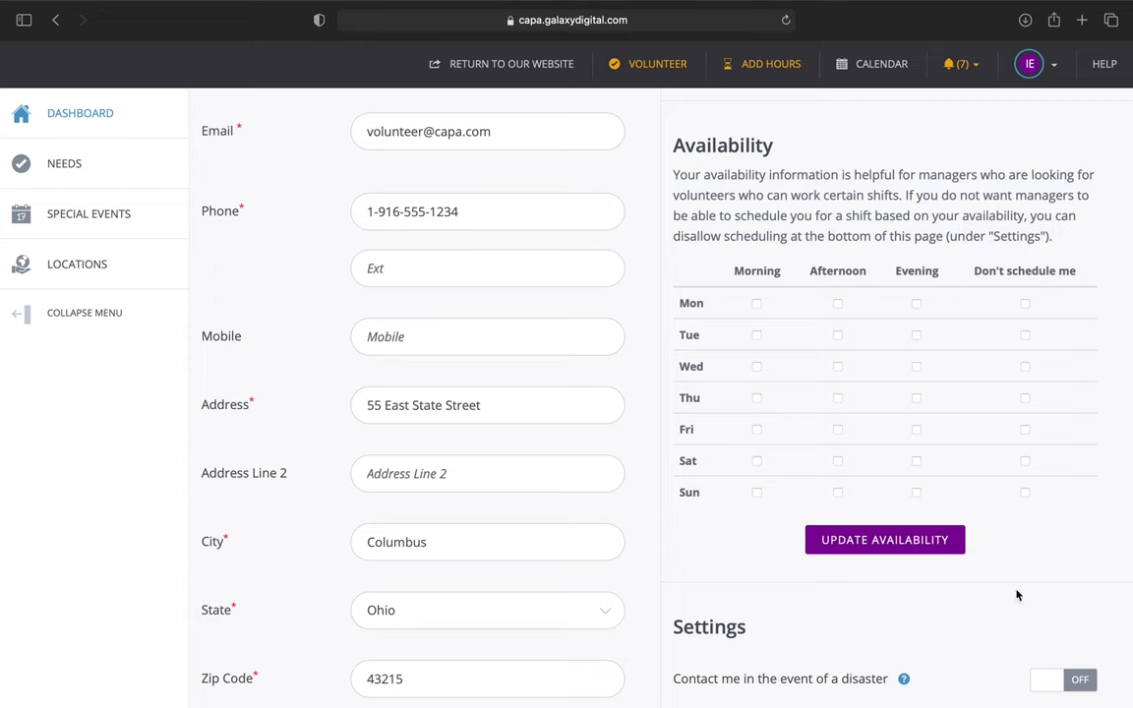
scroll(1059, 516, down, 2)
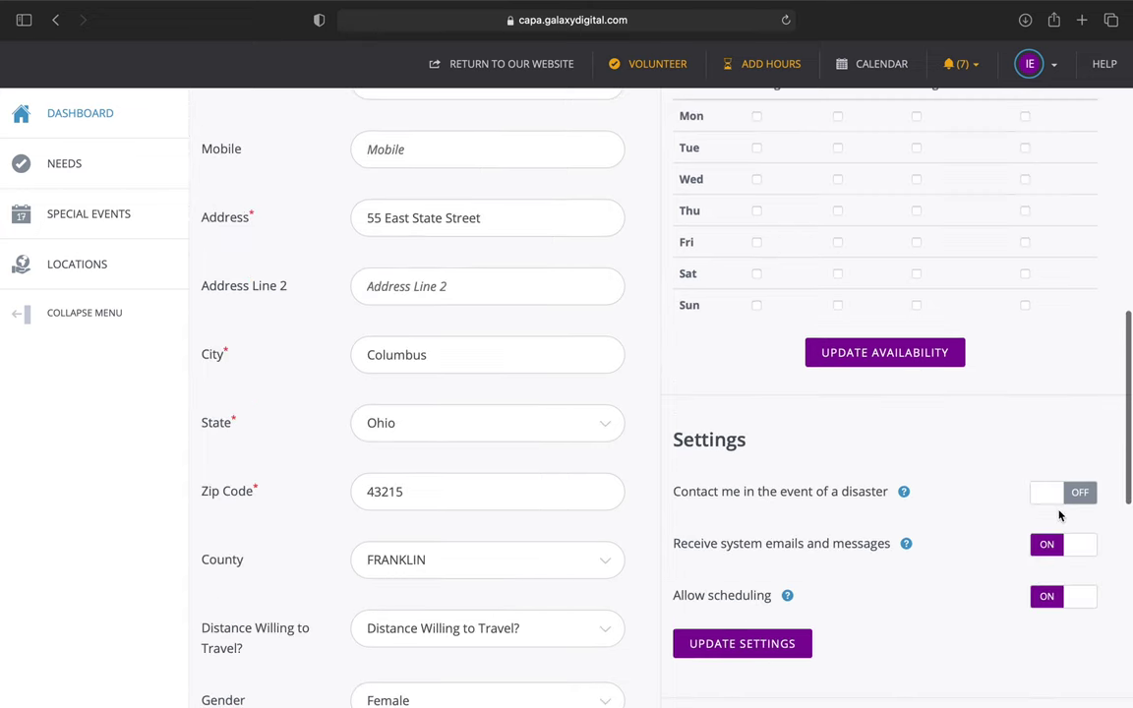
scroll(1060, 516, up, 6)
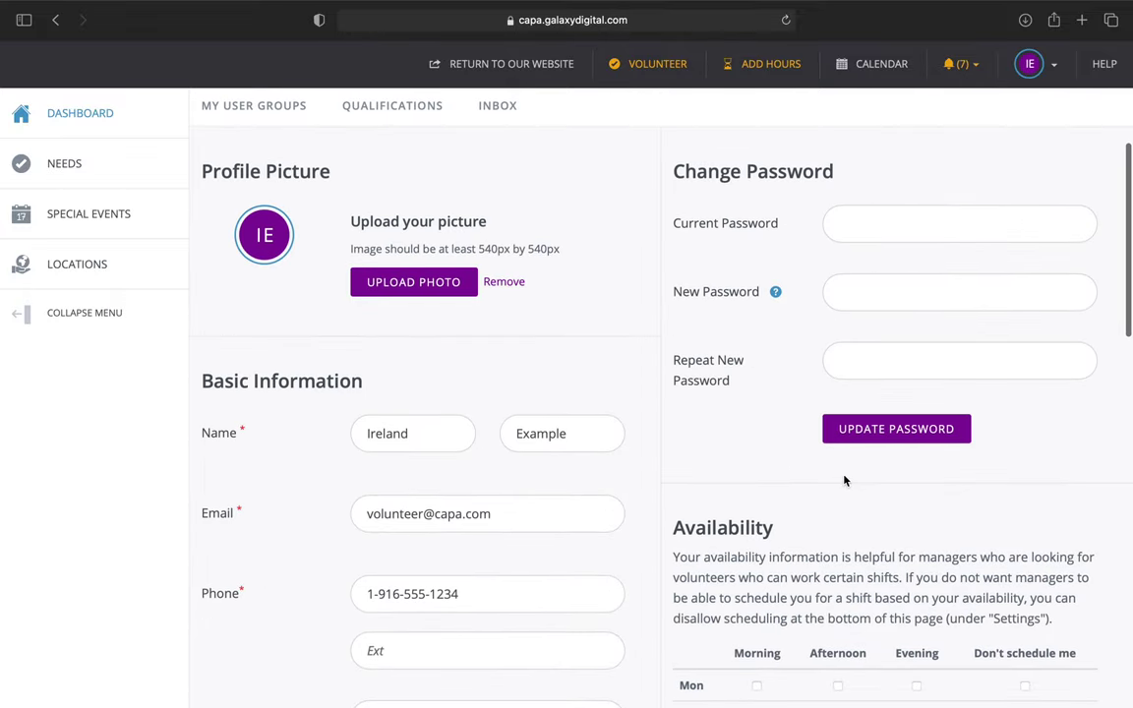
scroll(539, 327, up, 5)
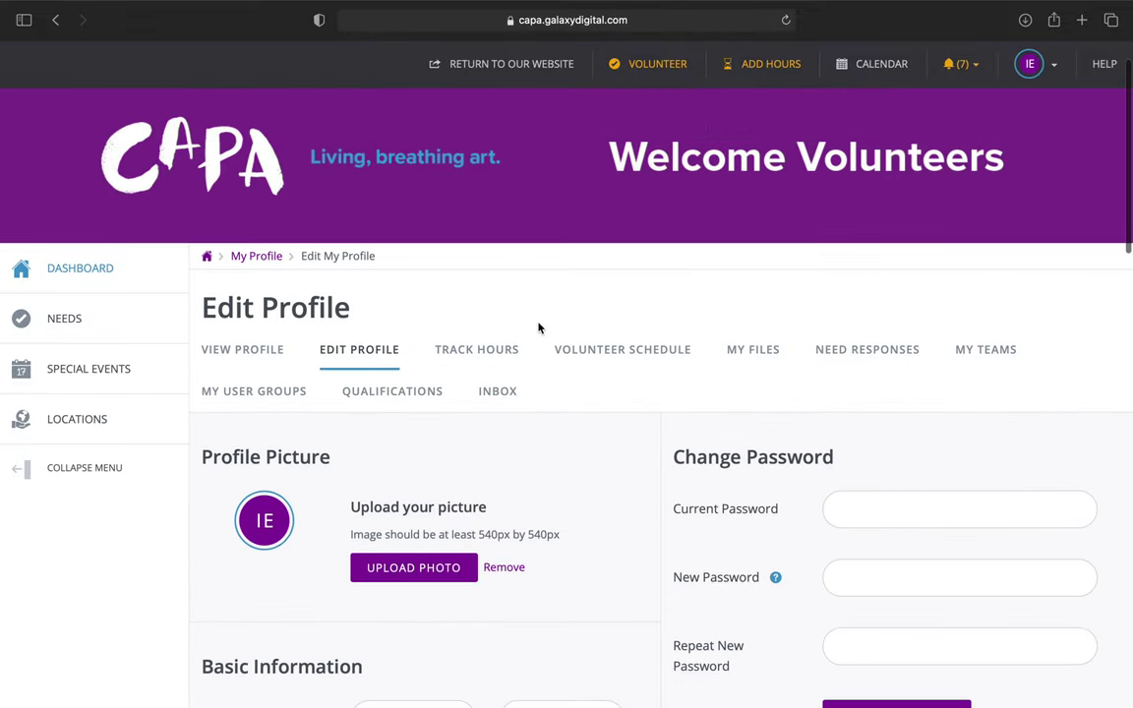
scroll(538, 327, down, 2)
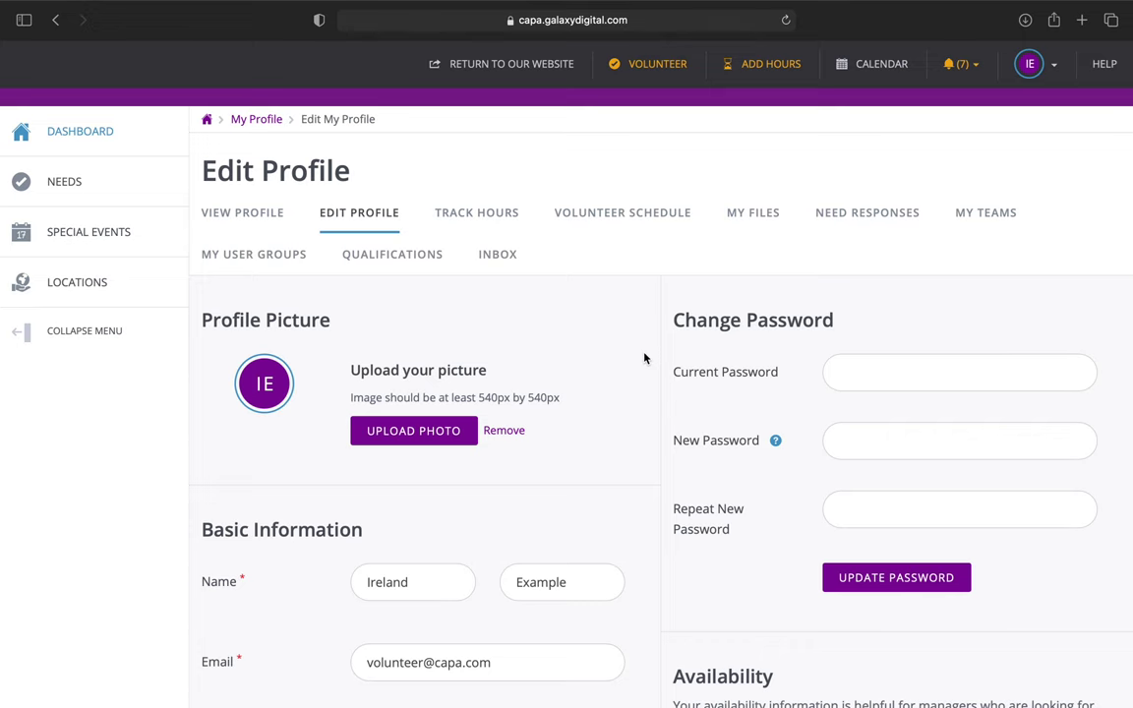
scroll(689, 340, down, 1)
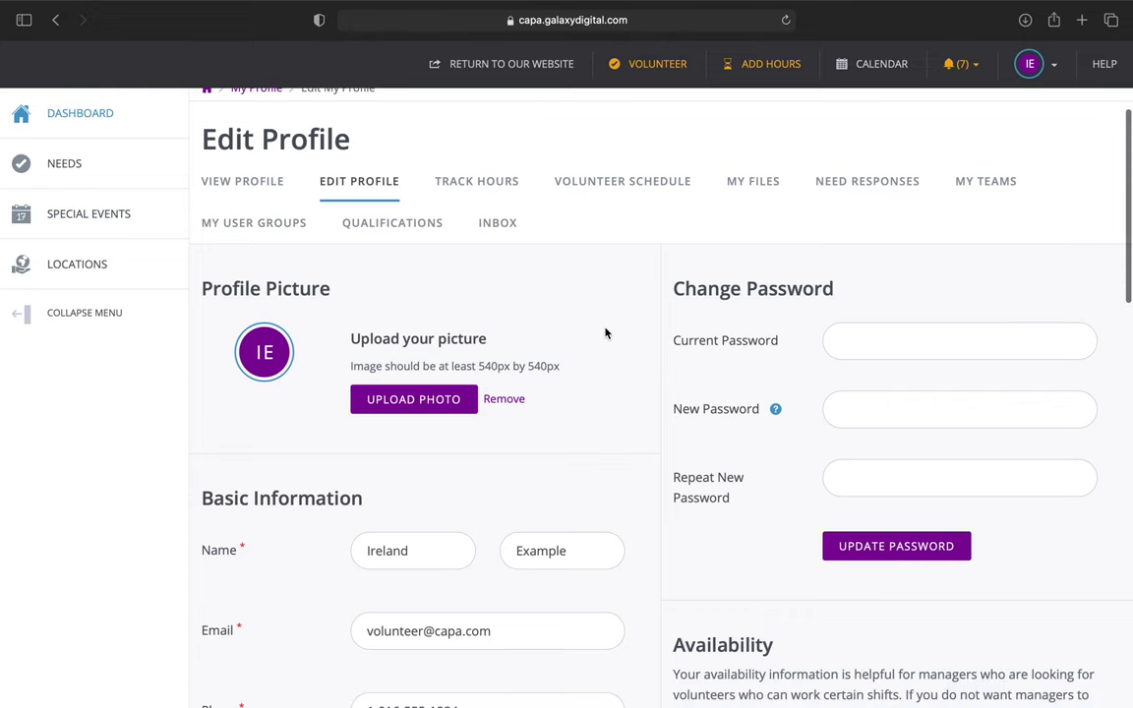
scroll(605, 325, down, 5)
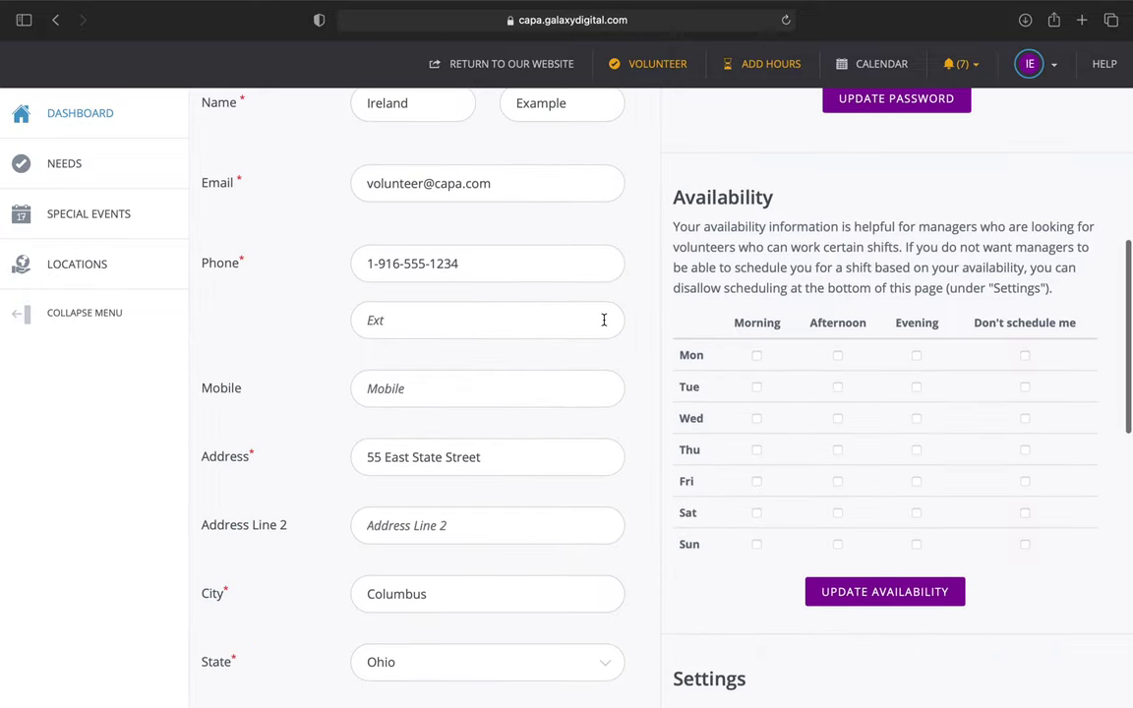
scroll(604, 322, up, 5)
scroll(604, 319, up, 1)
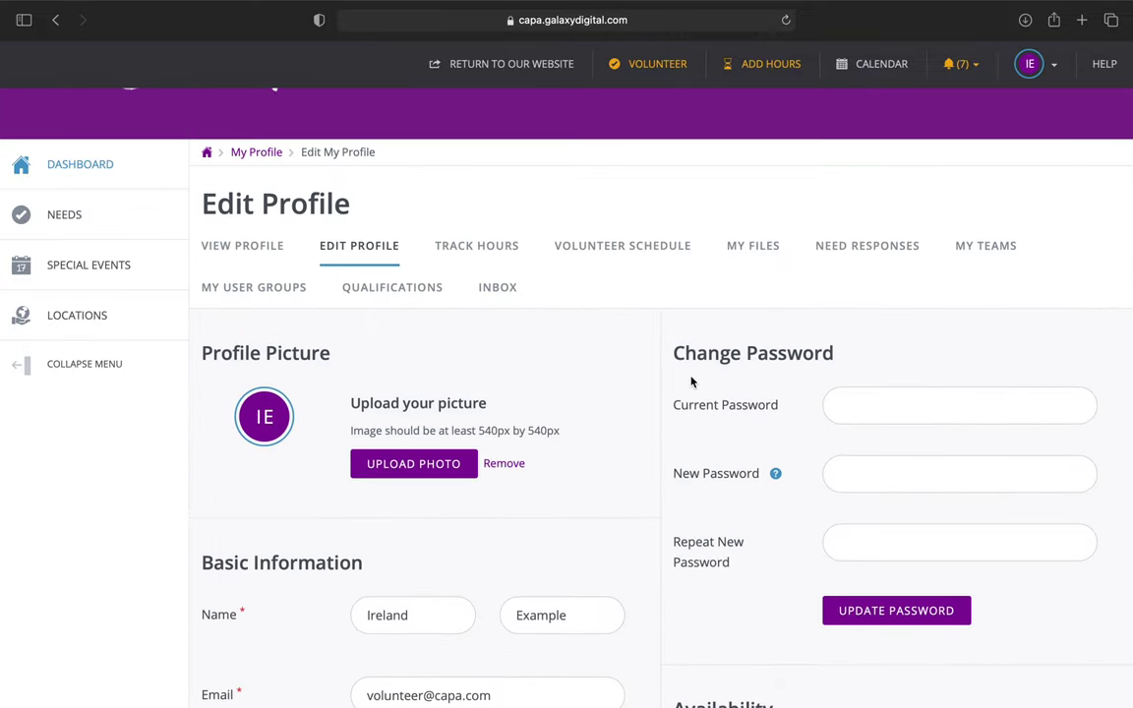
scroll(692, 382, down, 3)
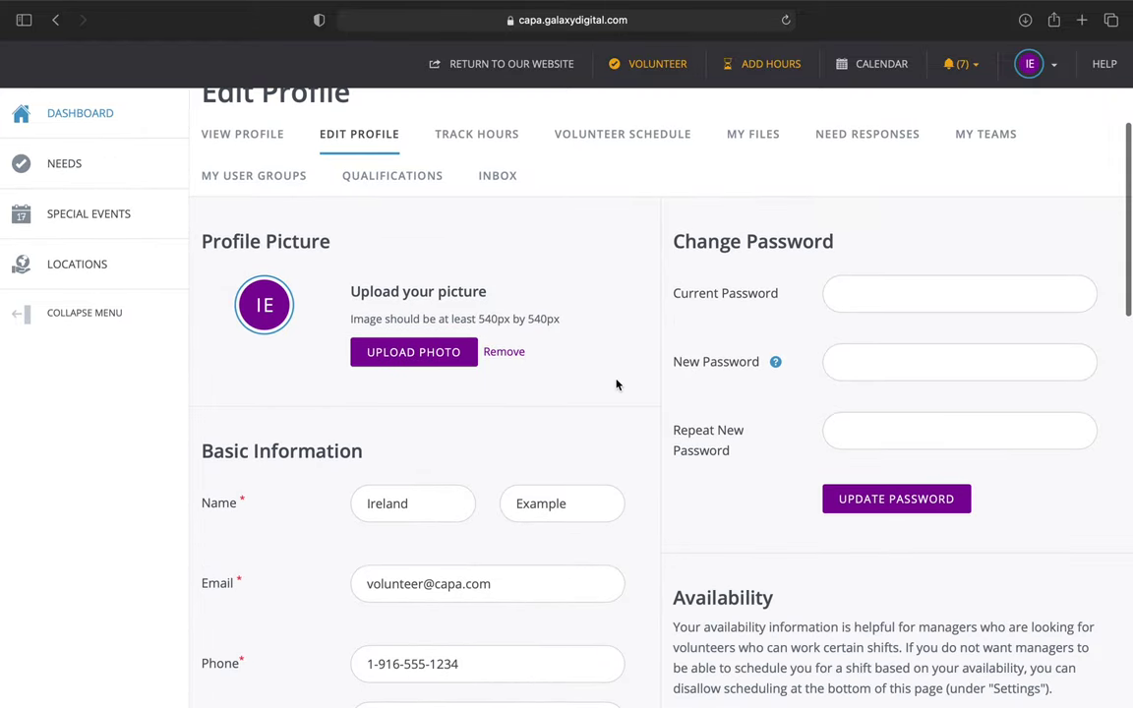
scroll(621, 387, up, 1)
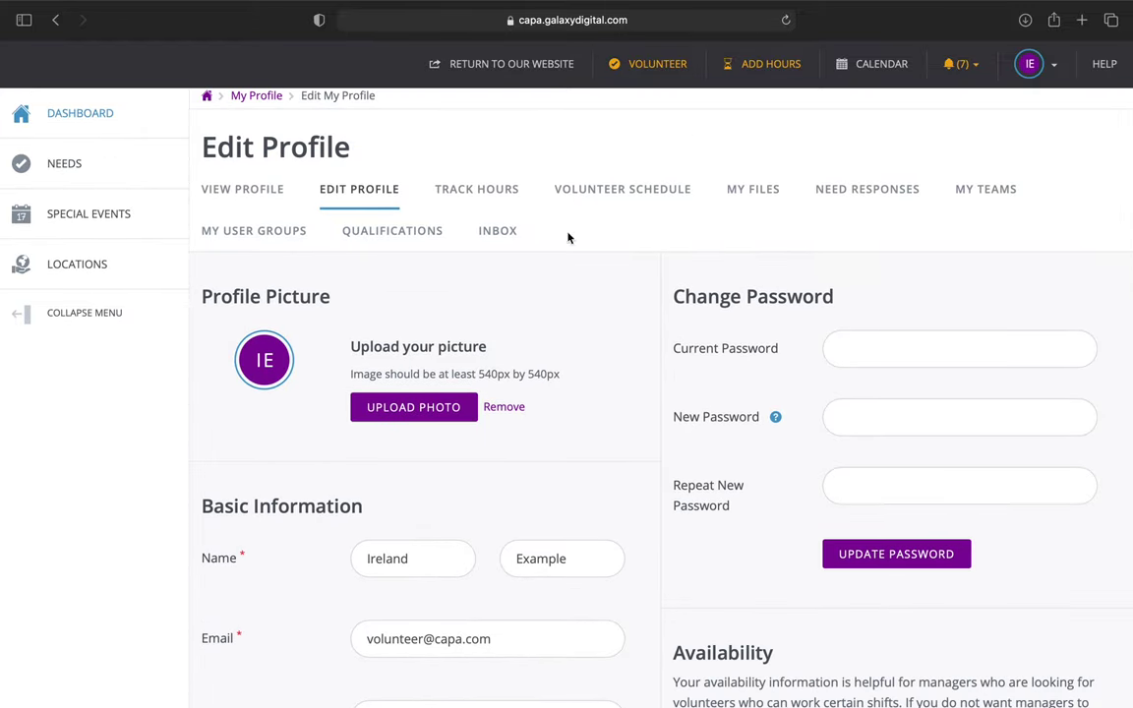